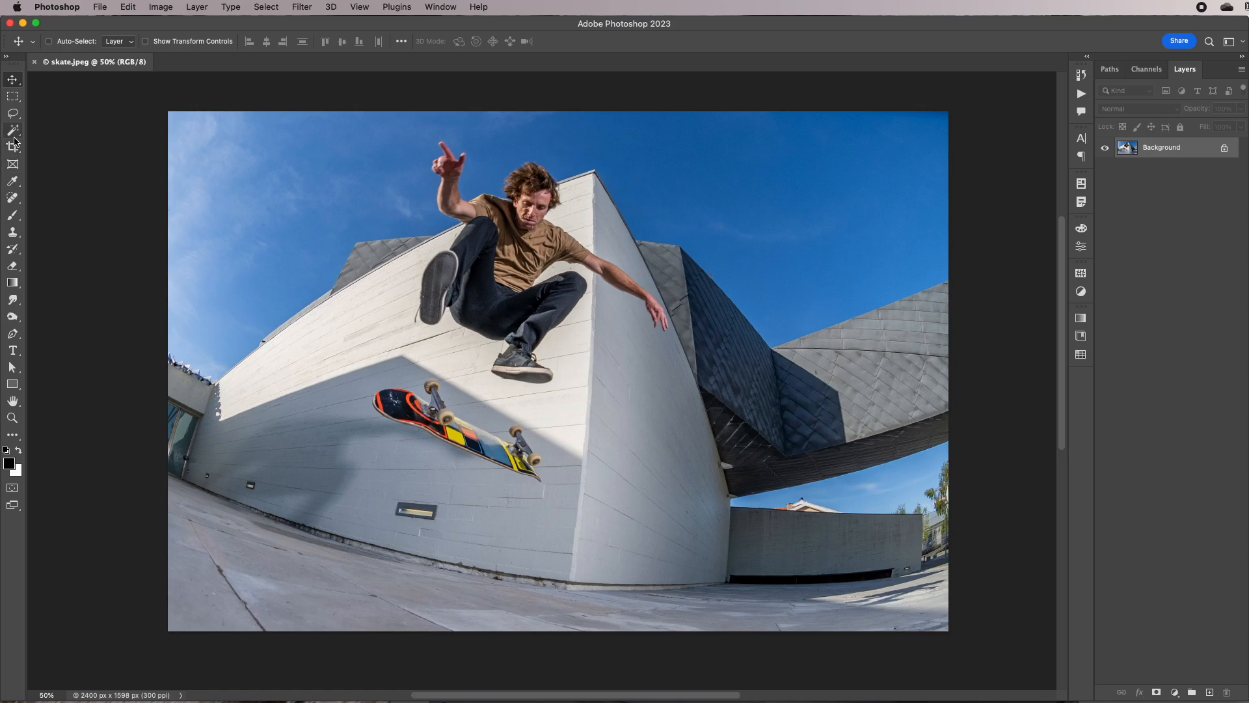
Select the skater and skateboard with Select Subject, using the Cloud (Detailed results) option
click(570, 42)
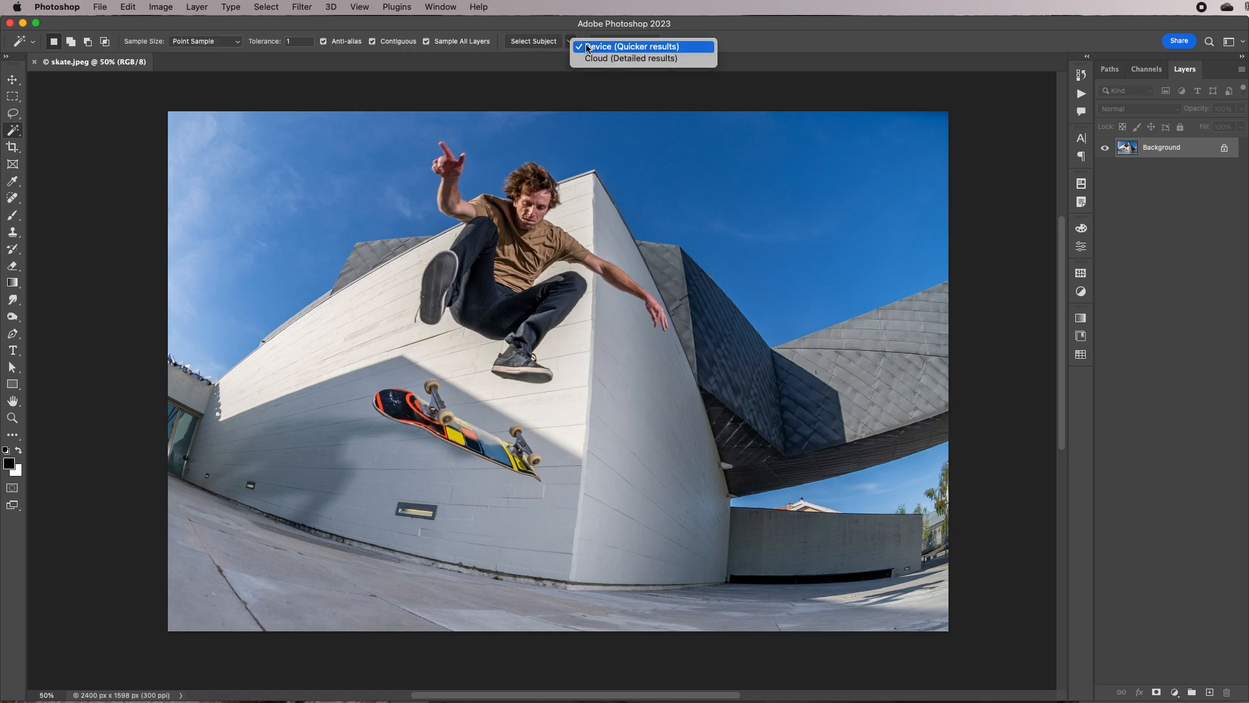
click(602, 59)
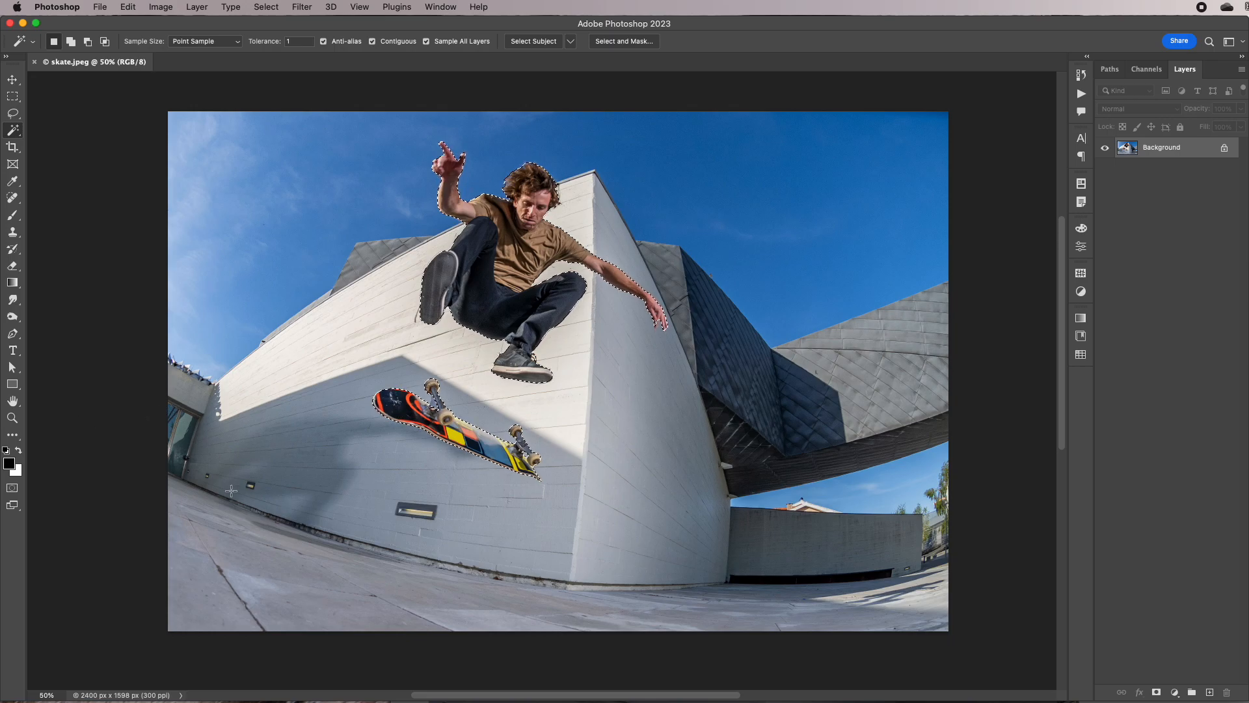
Show the selection as a quick mask and brush the missing area of the skateboard's front truck into it with a small white brush
click(11, 488)
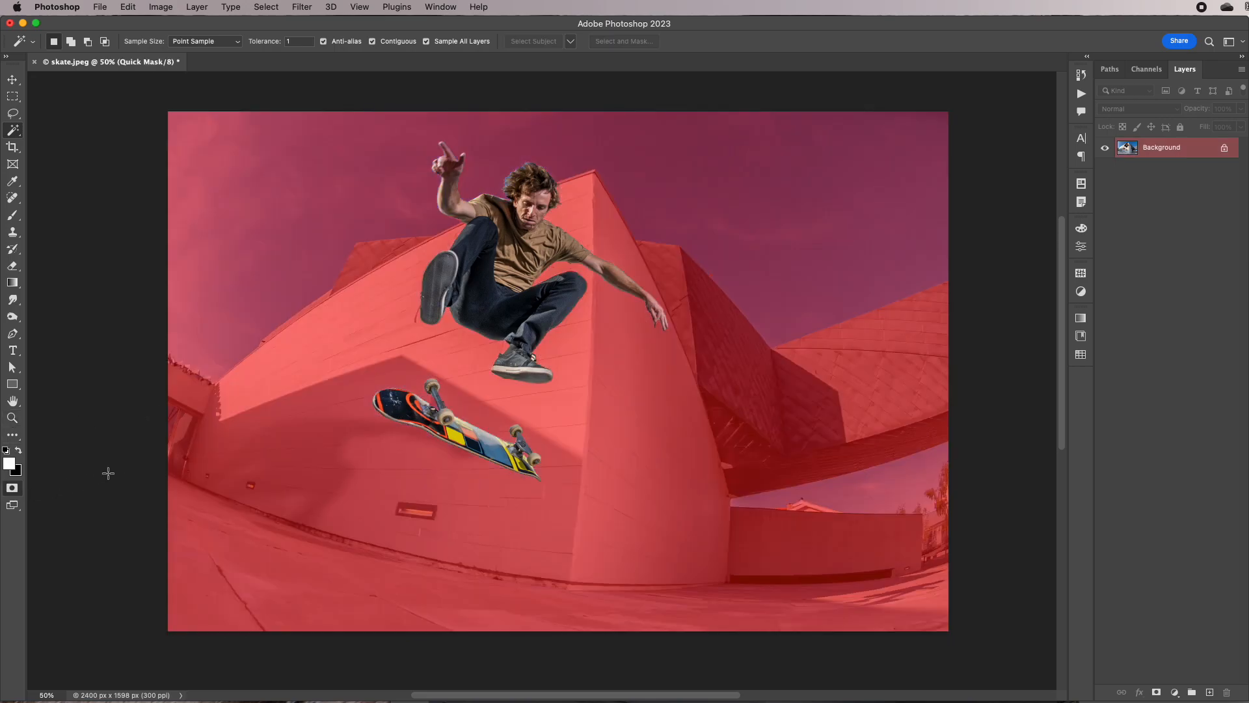
click(12, 418)
drag(400, 384, 539, 443)
key(b)
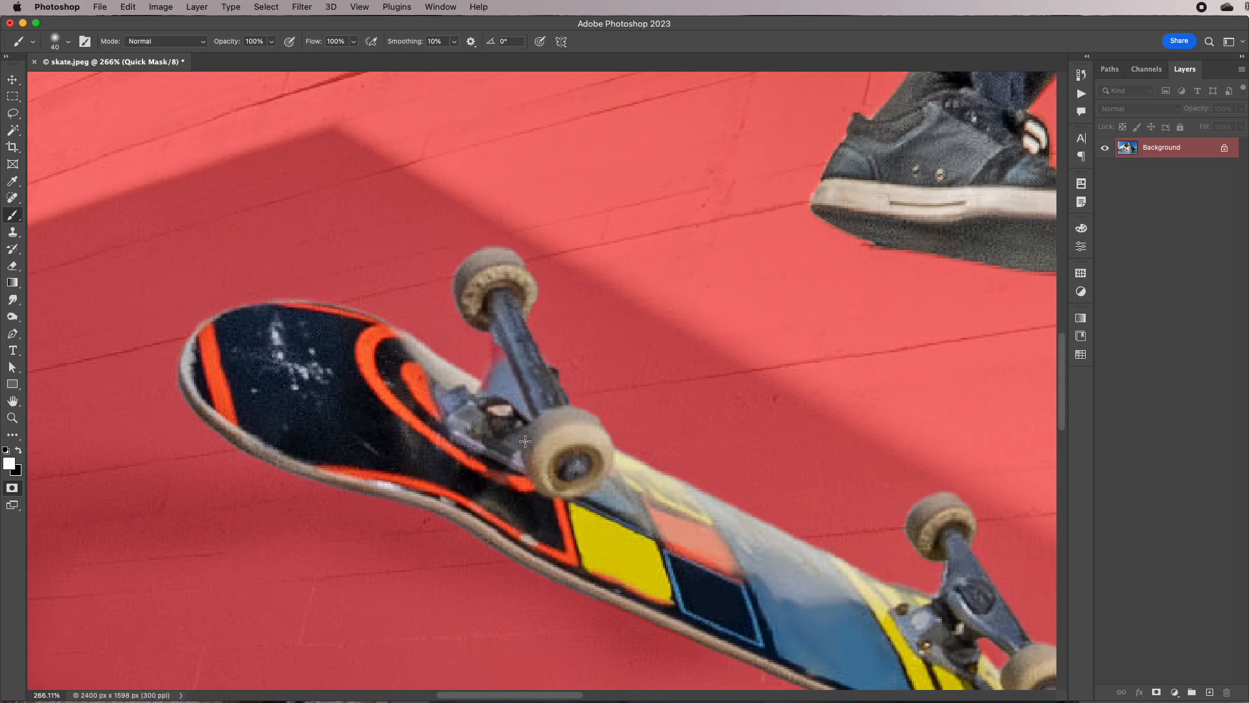
ctrl+alt+click(518, 385)
drag(530, 410, 467, 561)
drag(519, 386, 509, 344)
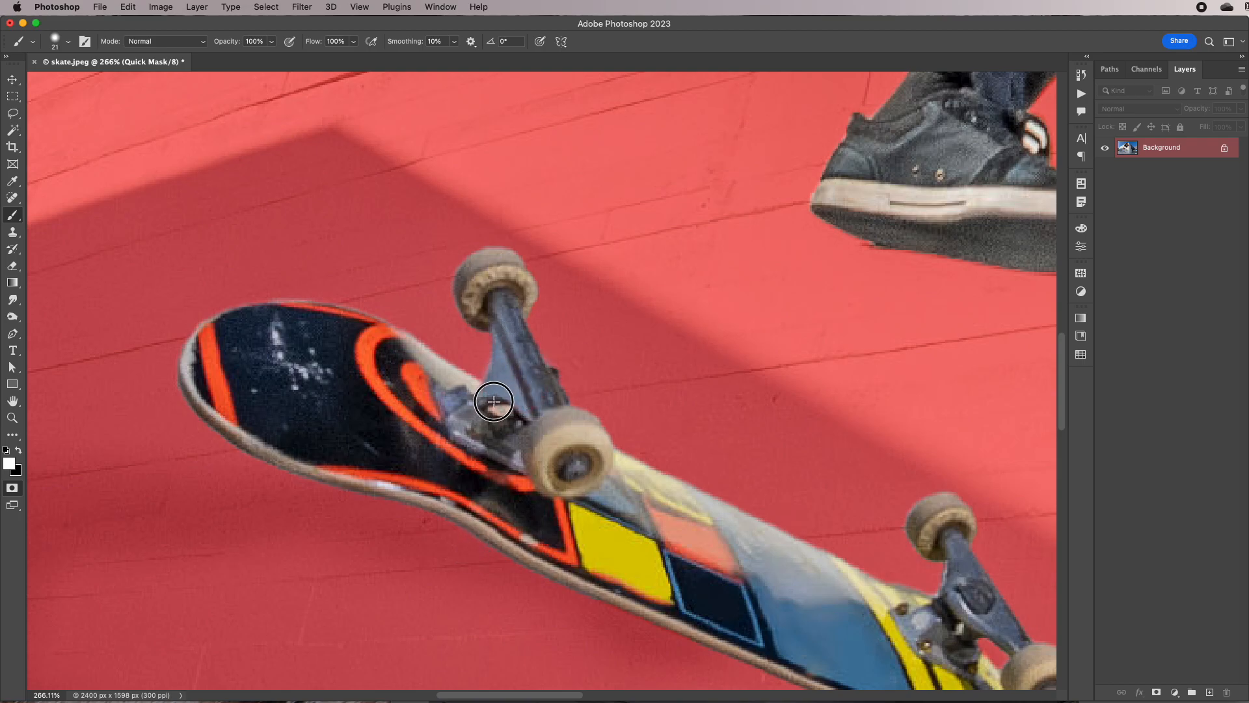
Check the mask edges along the skater's arm and hair, and turn the quick mask back into a selection
drag(954, 168, 735, 449)
drag(837, 198, 792, 424)
drag(651, 403, 763, 413)
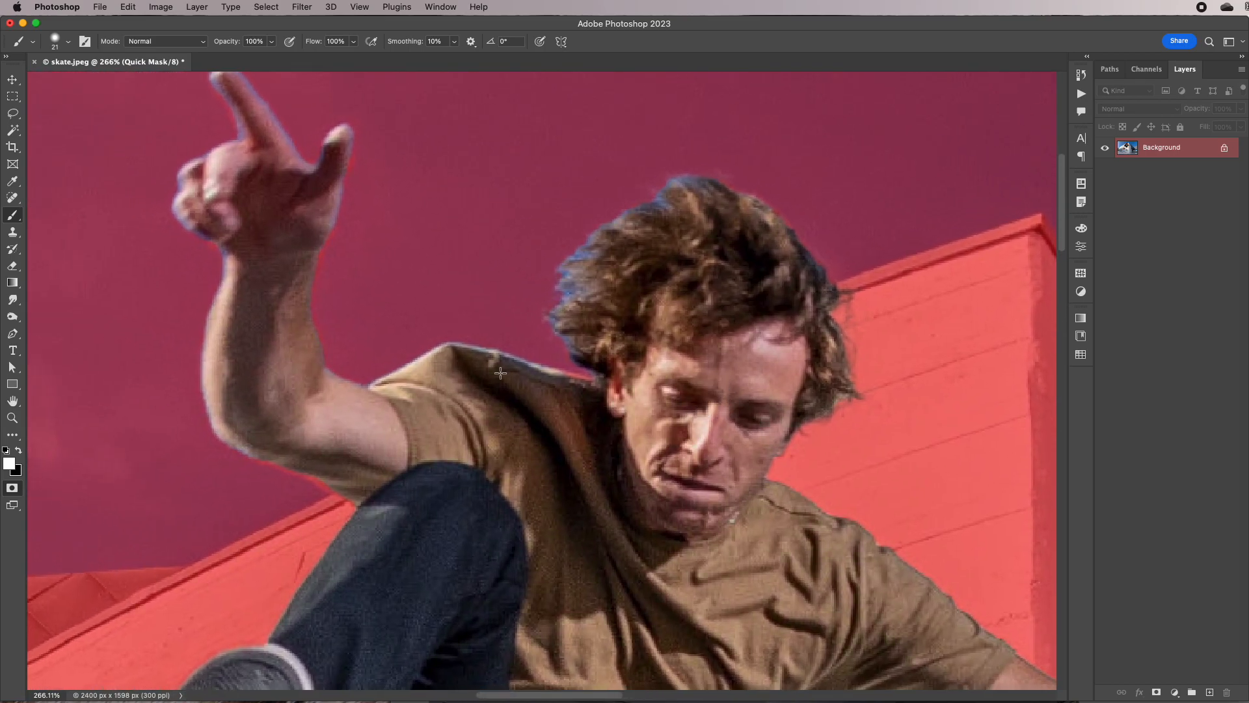
drag(326, 208, 354, 246)
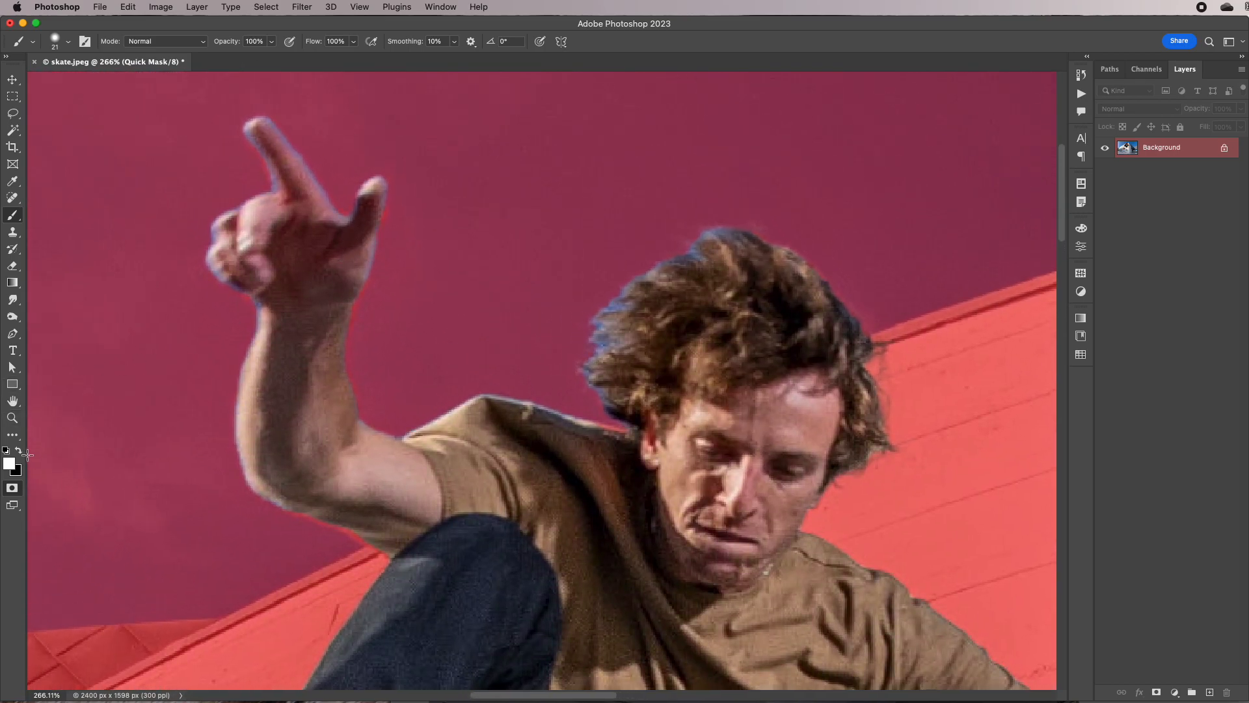
click(12, 488)
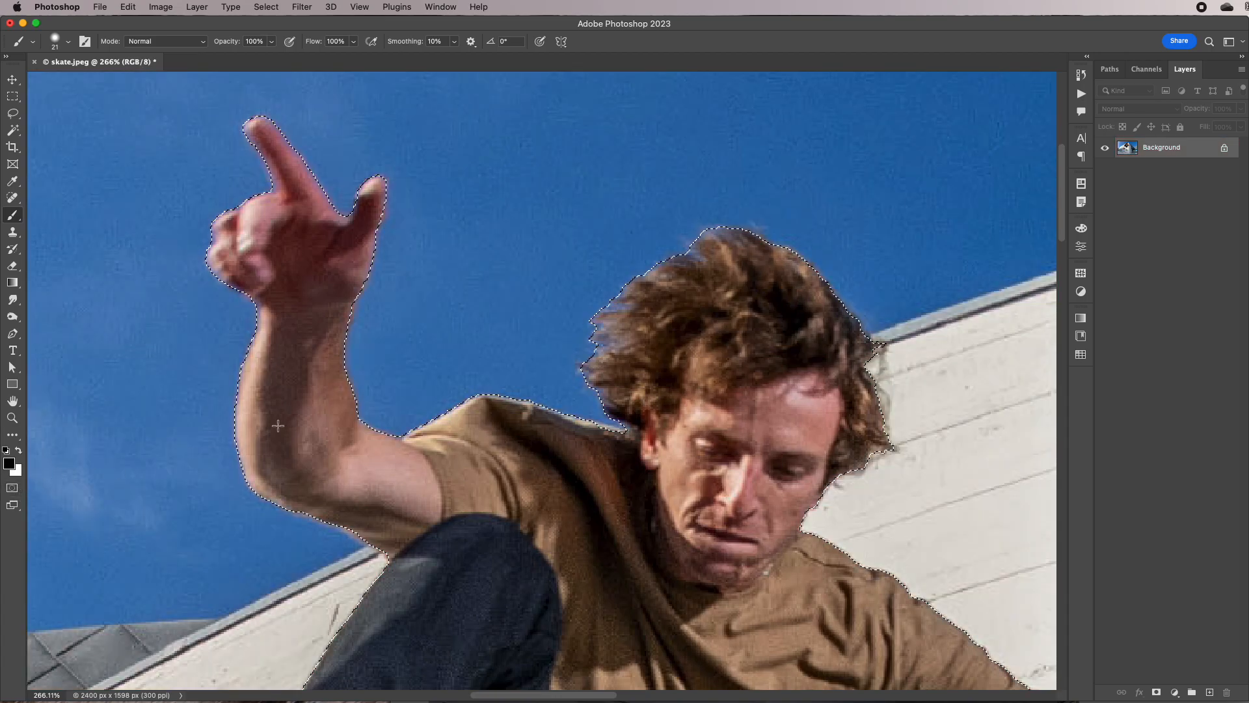
Duplicate the Background layer, mask the copy with the active selection, and hide the original
key(z)
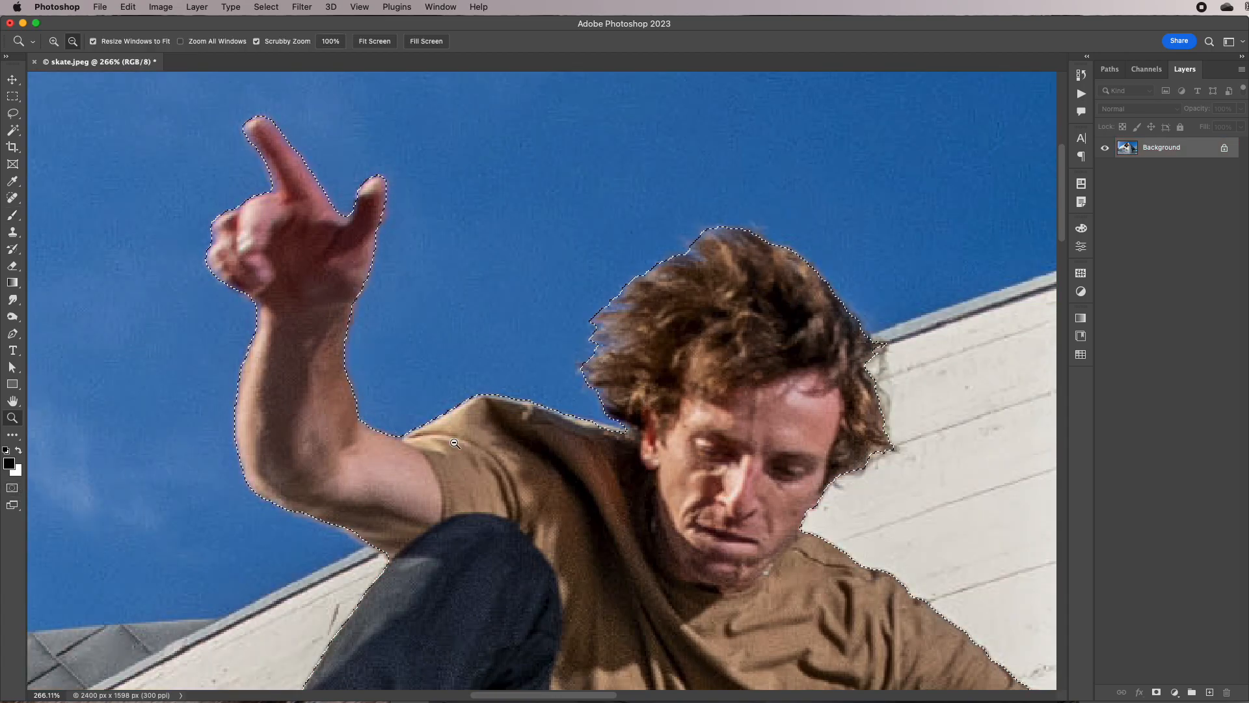
alt+click(512, 438)
alt+click(512, 438)
alt+click(512, 438)
scroll(587, 486, down, 10)
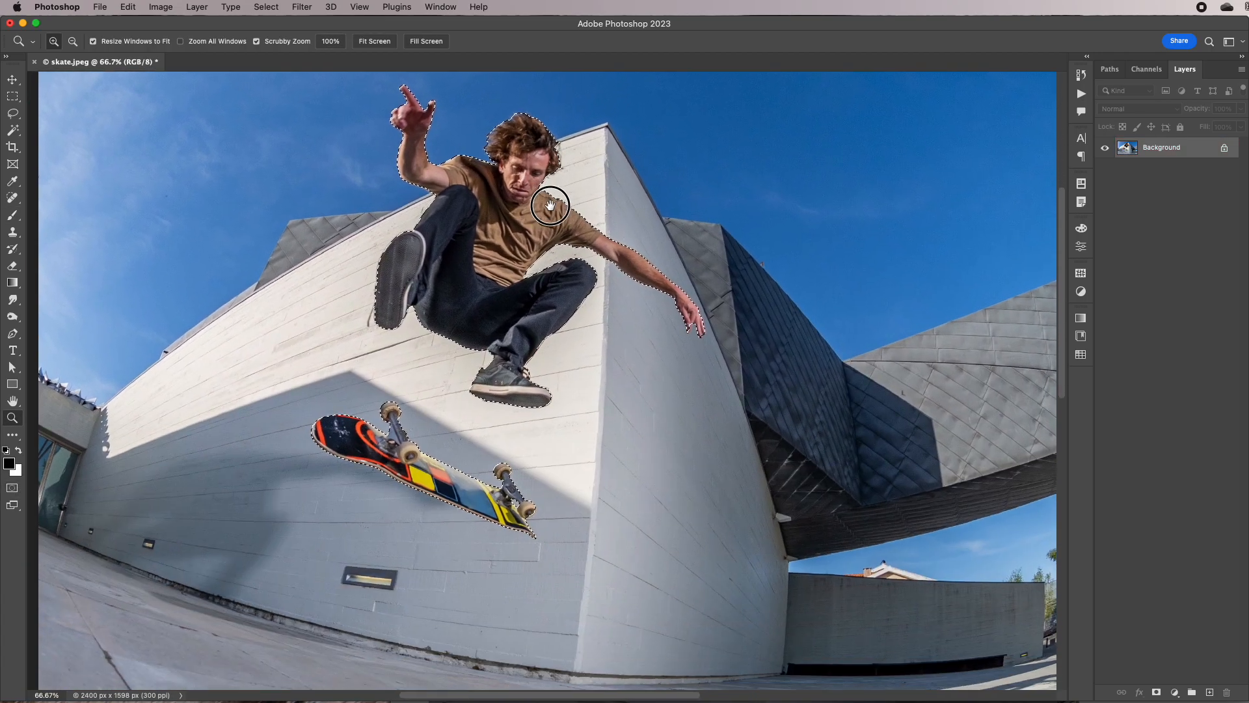
alt+click(638, 398)
scroll(635, 394, right, 3)
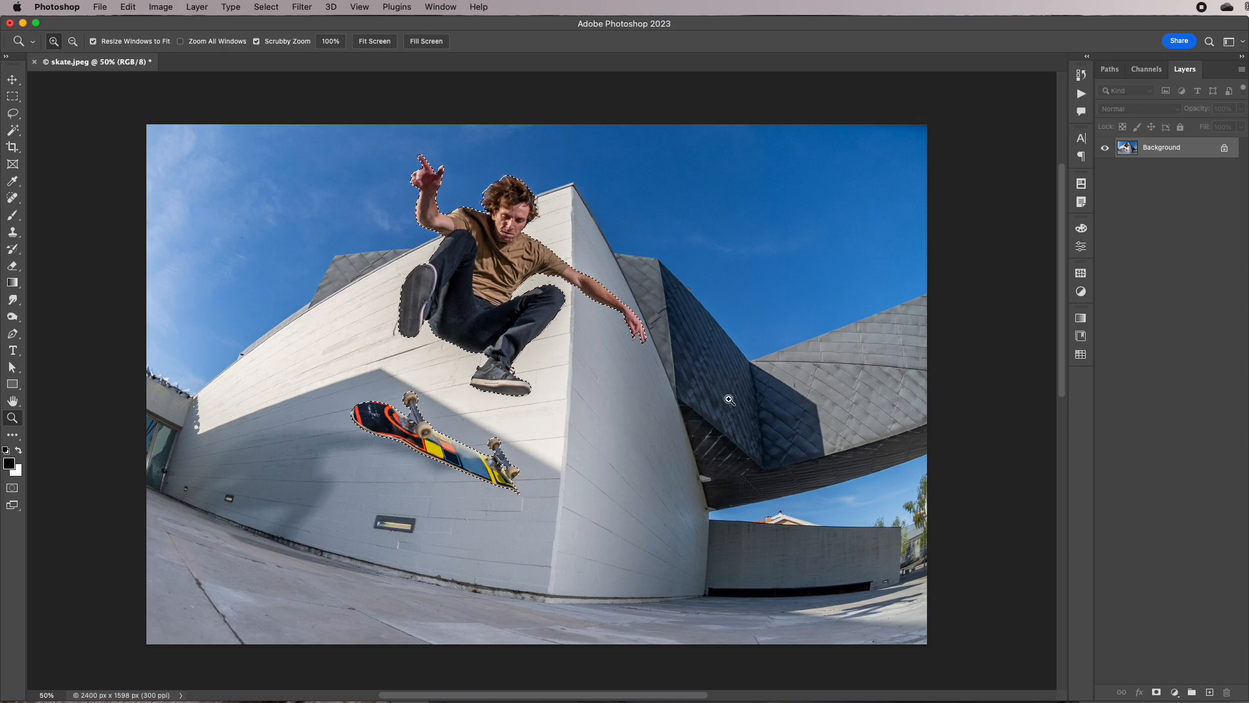
click(196, 7)
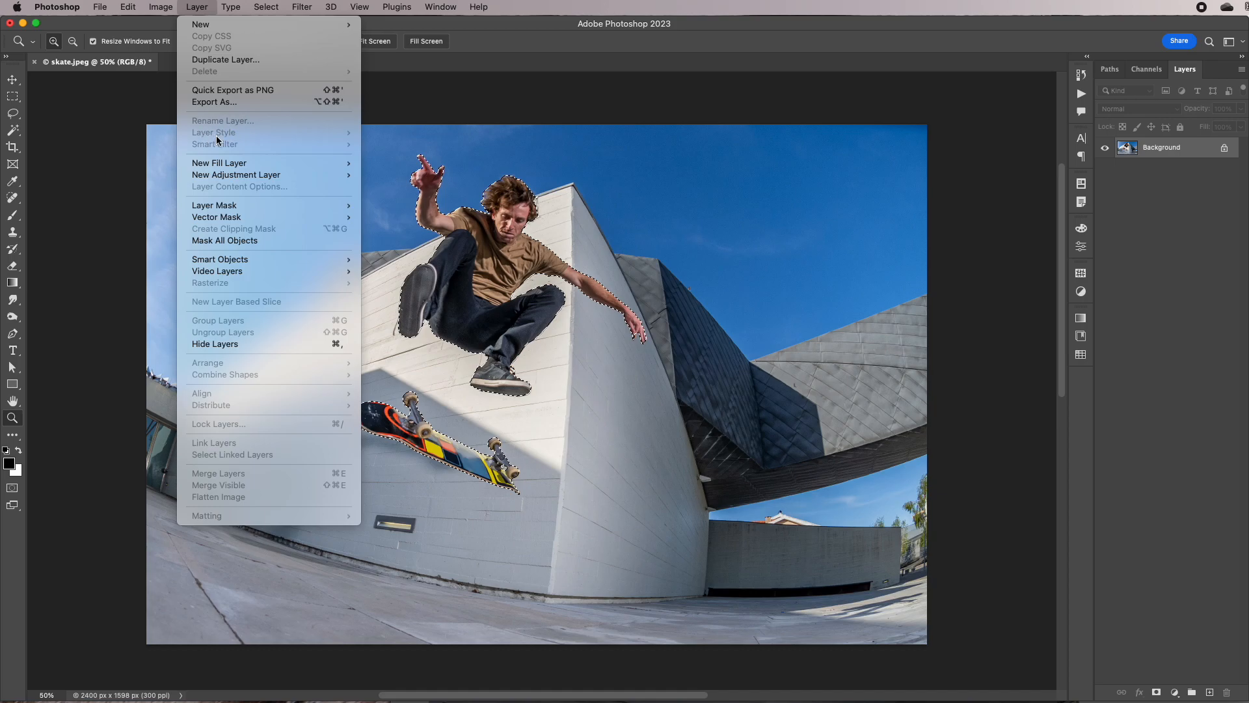
click(1155, 300)
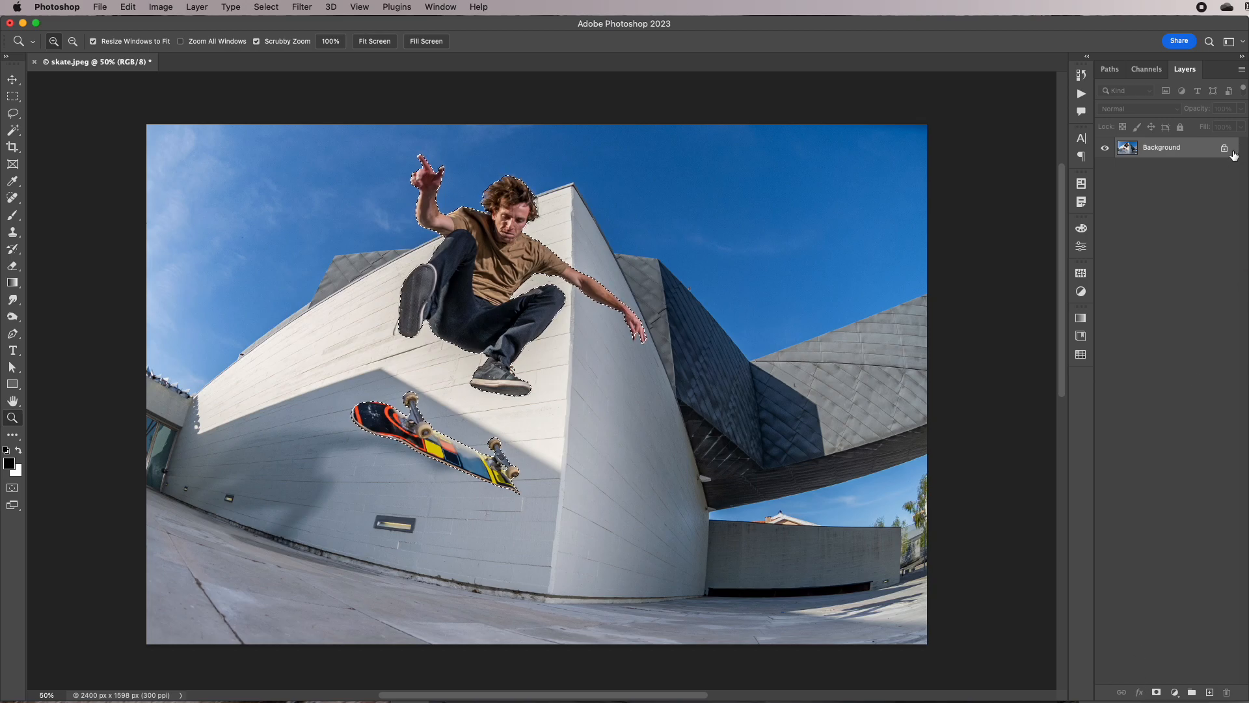
drag(1182, 150, 1207, 689)
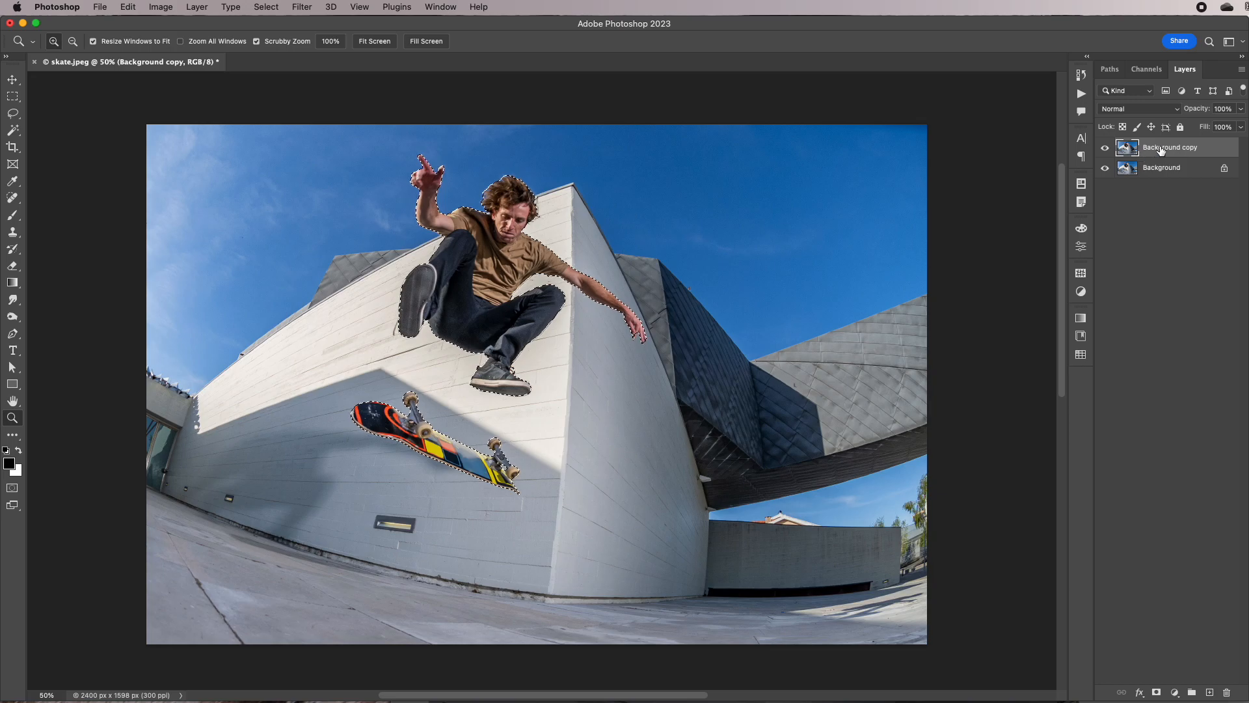
click(1156, 694)
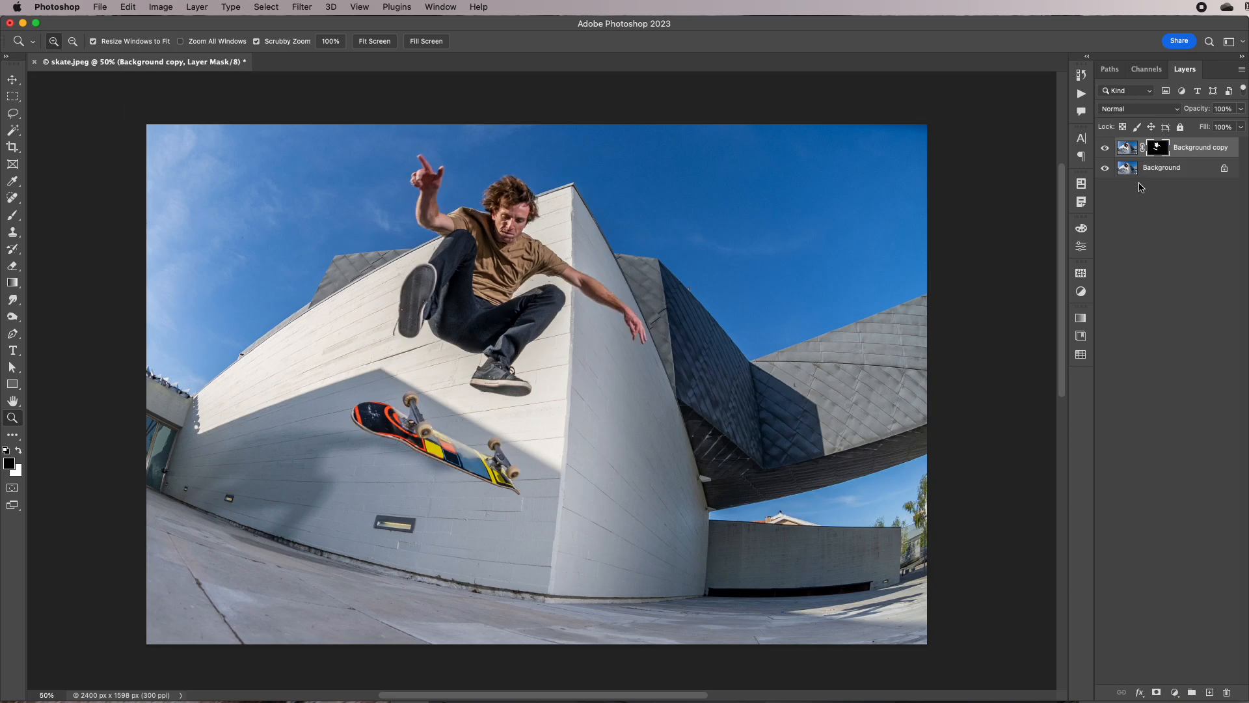
click(1105, 167)
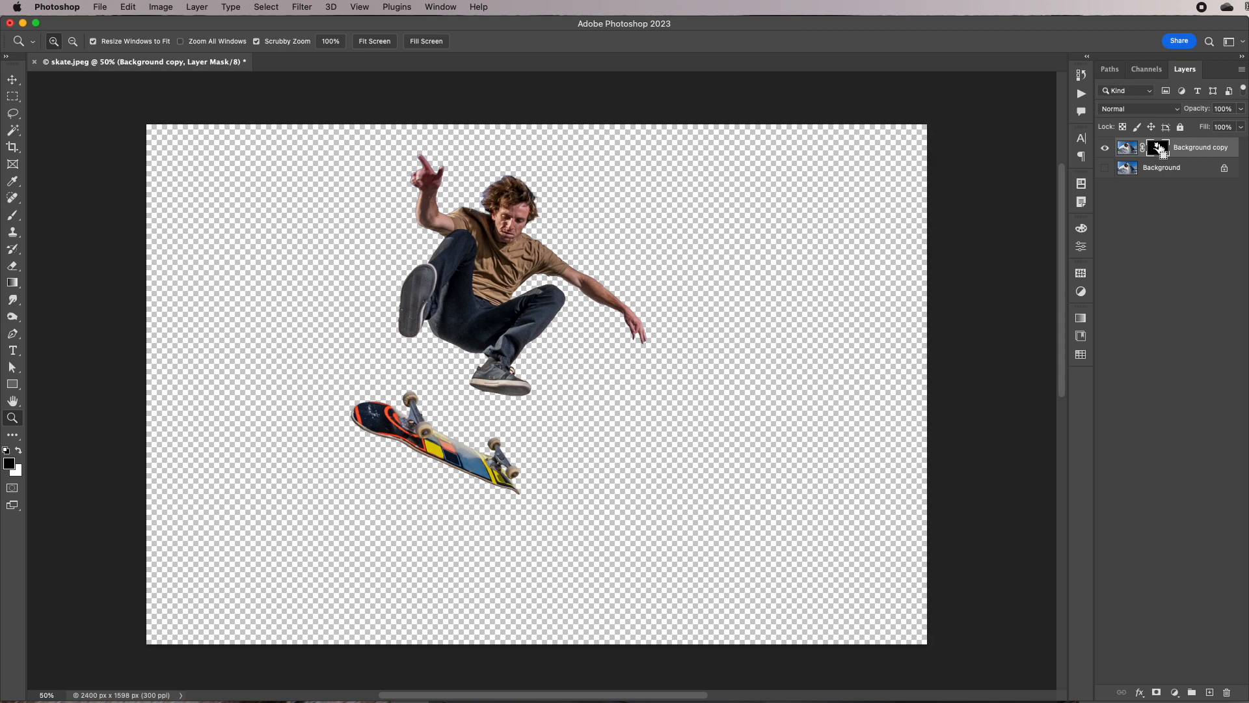
Load the copy's mask as a selection, copy that area of the Background layer to a new layer, and show only the new layer
super+click(1158, 148)
click(1163, 170)
click(1105, 148)
click(1105, 168)
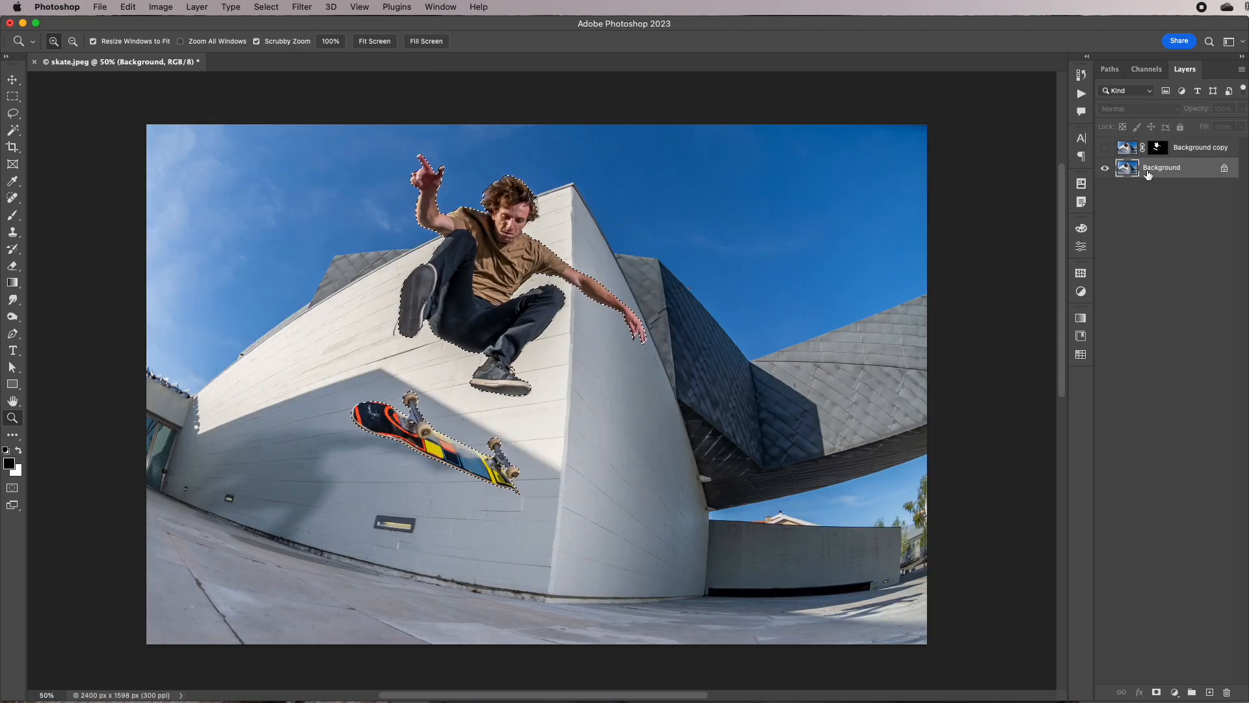
key(super+j)
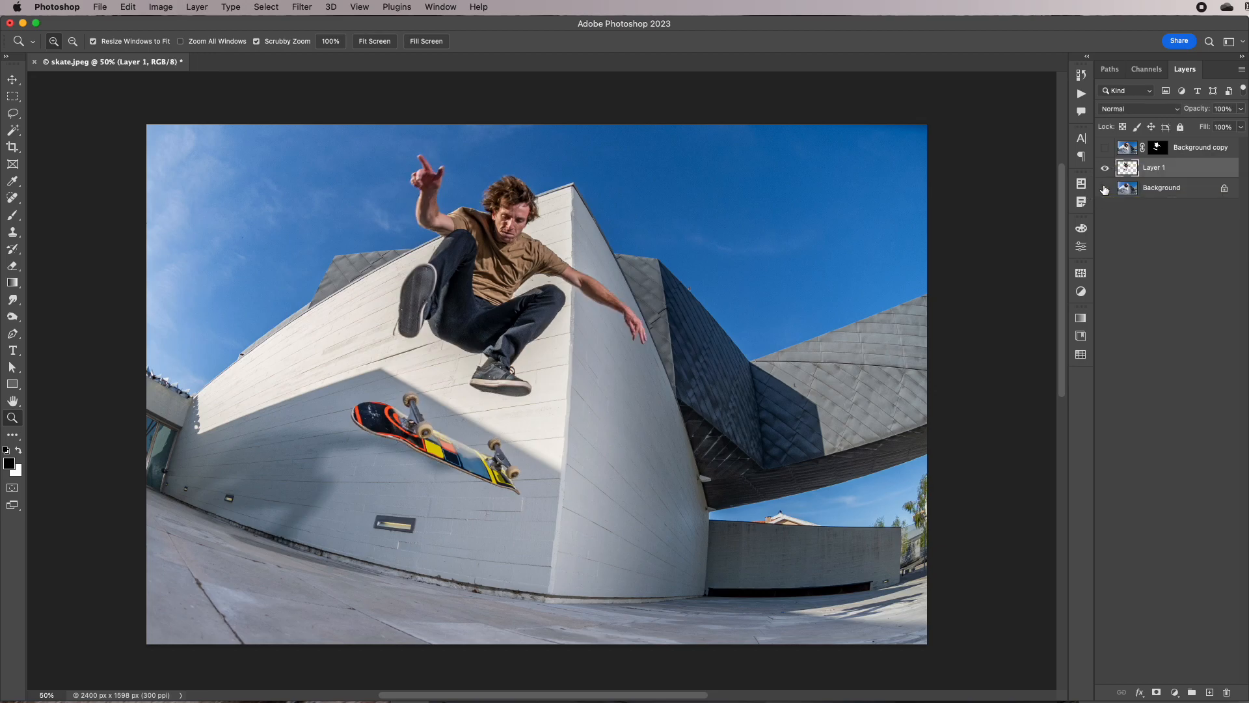
click(1105, 188)
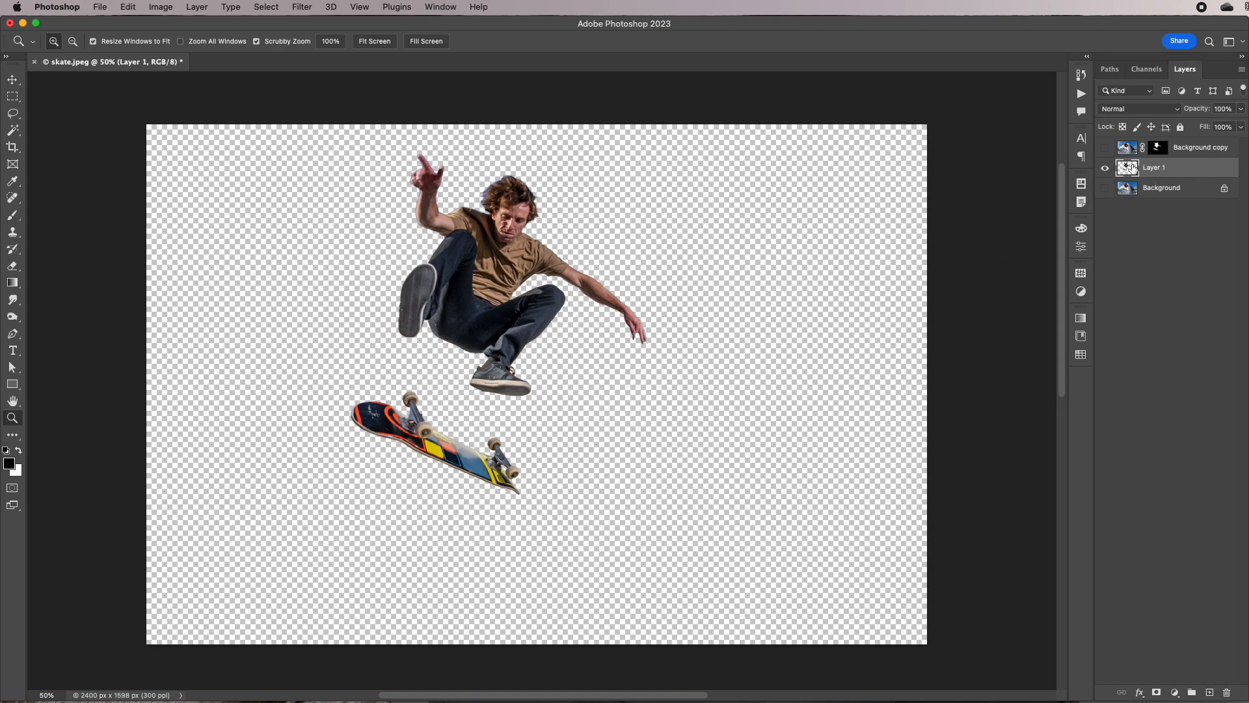
Move the unmasked cut-out layer to the top of the stack and hide it, making the masked Background copy visible instead
drag(1157, 169, 1148, 147)
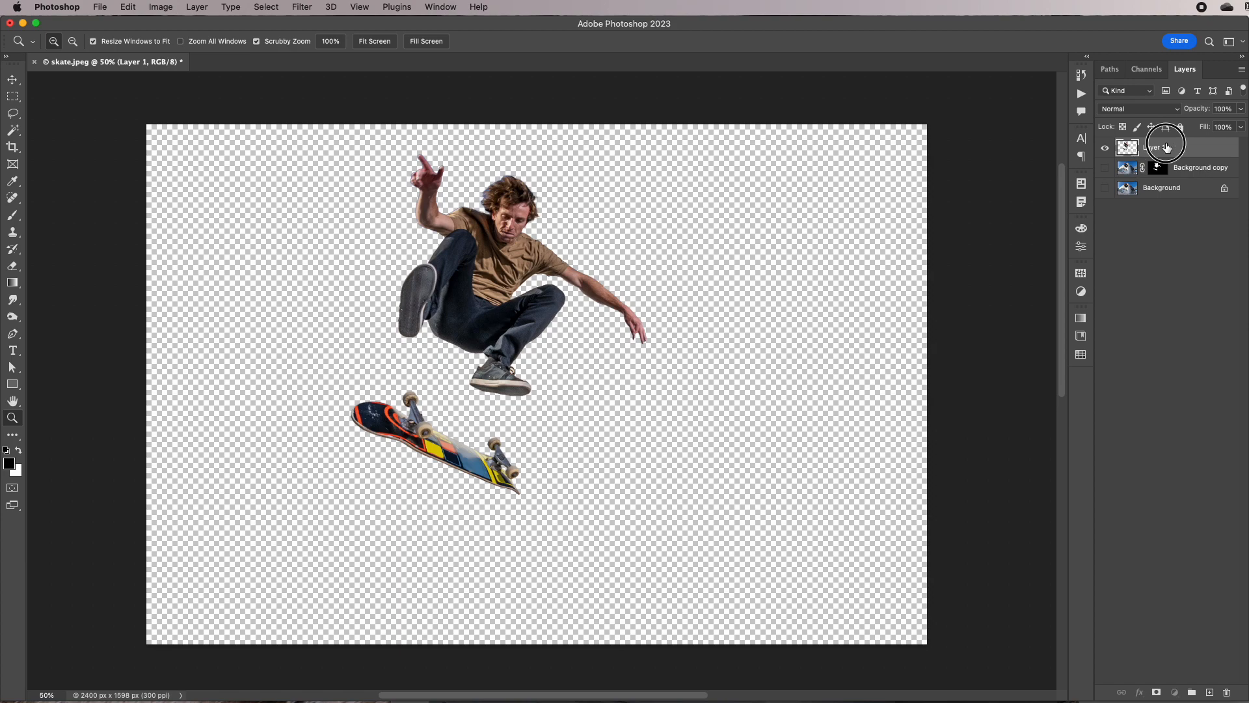
click(1181, 168)
click(1105, 148)
click(1105, 168)
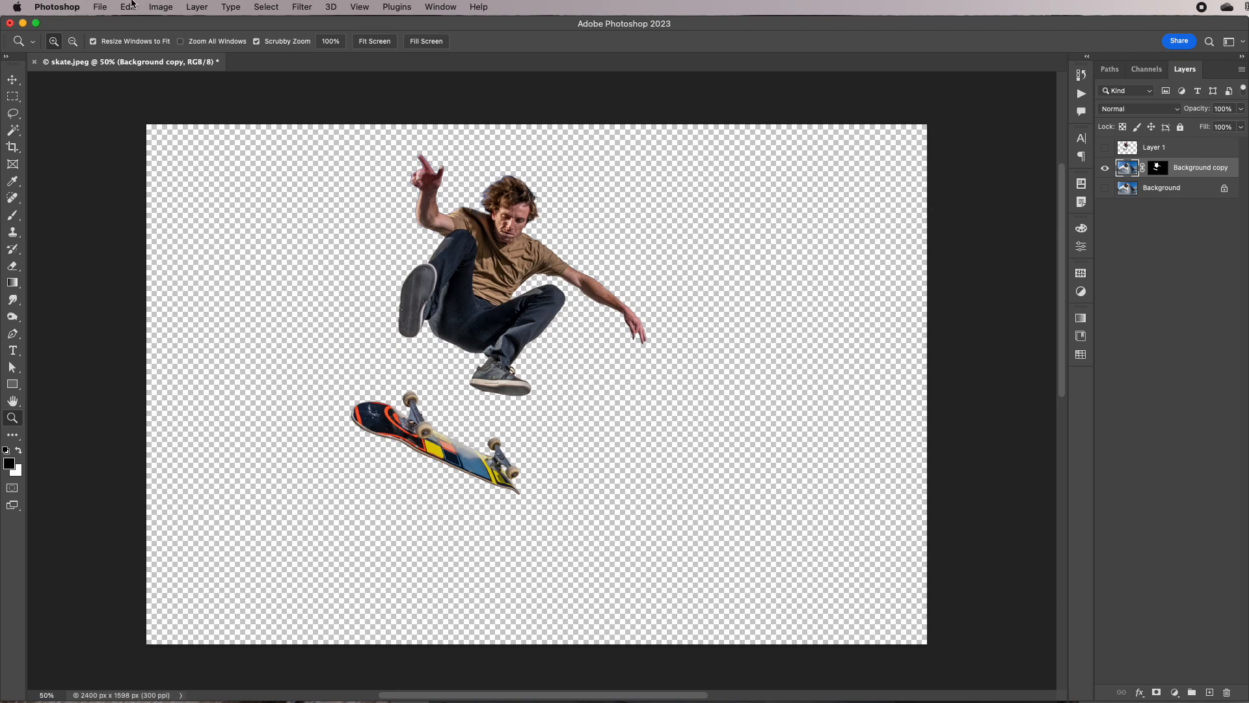
Add an Outer Glow style to the masked Background copy and set its colour to bright yellow, fcff01
click(198, 7)
mouse_move(218, 134)
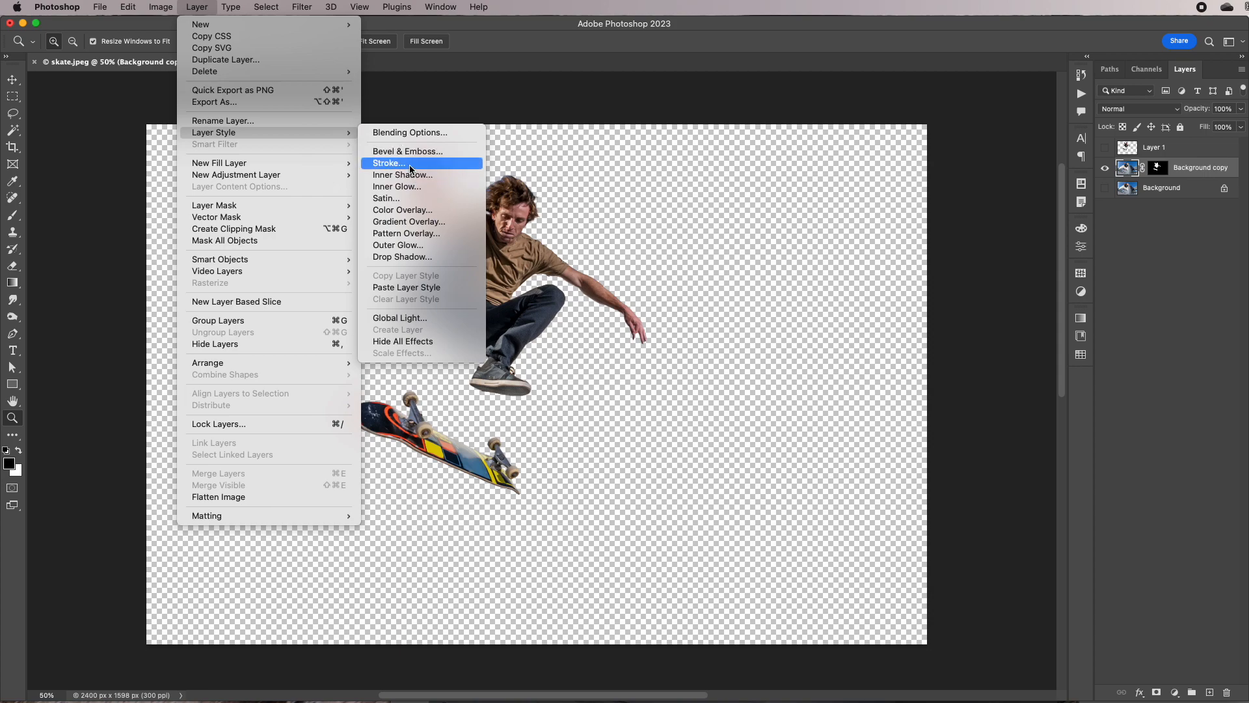
click(441, 248)
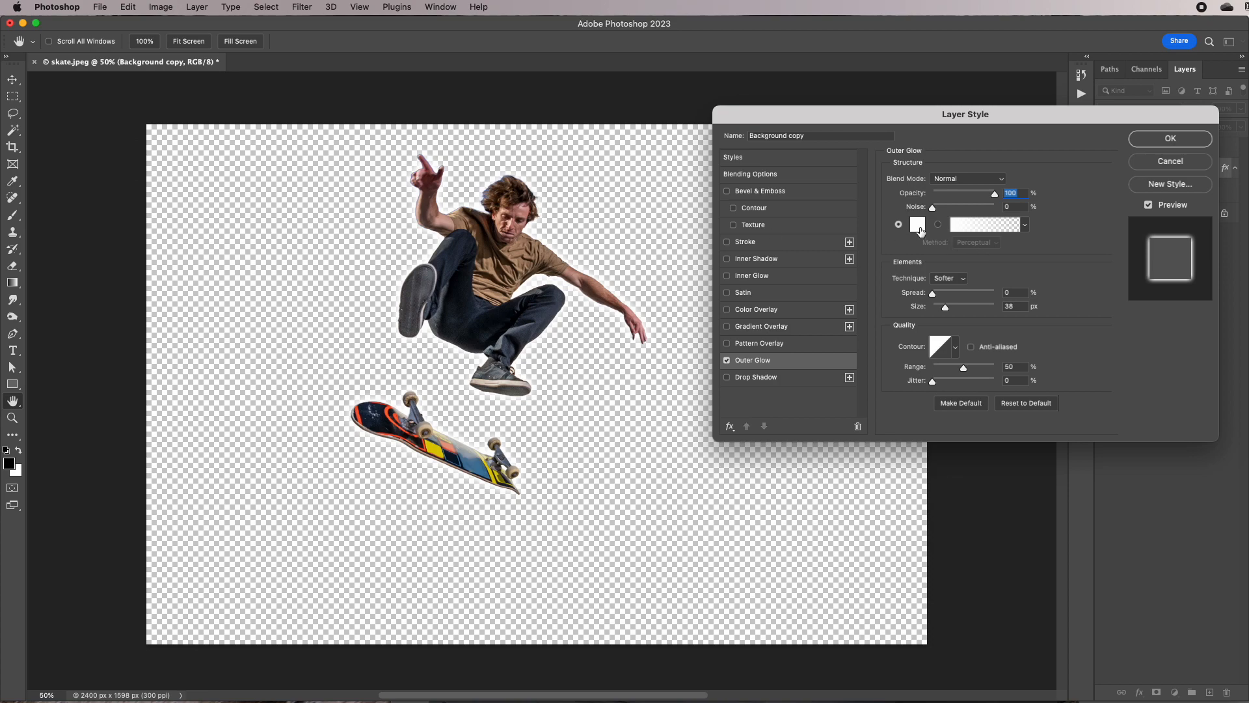
click(922, 231)
click(917, 458)
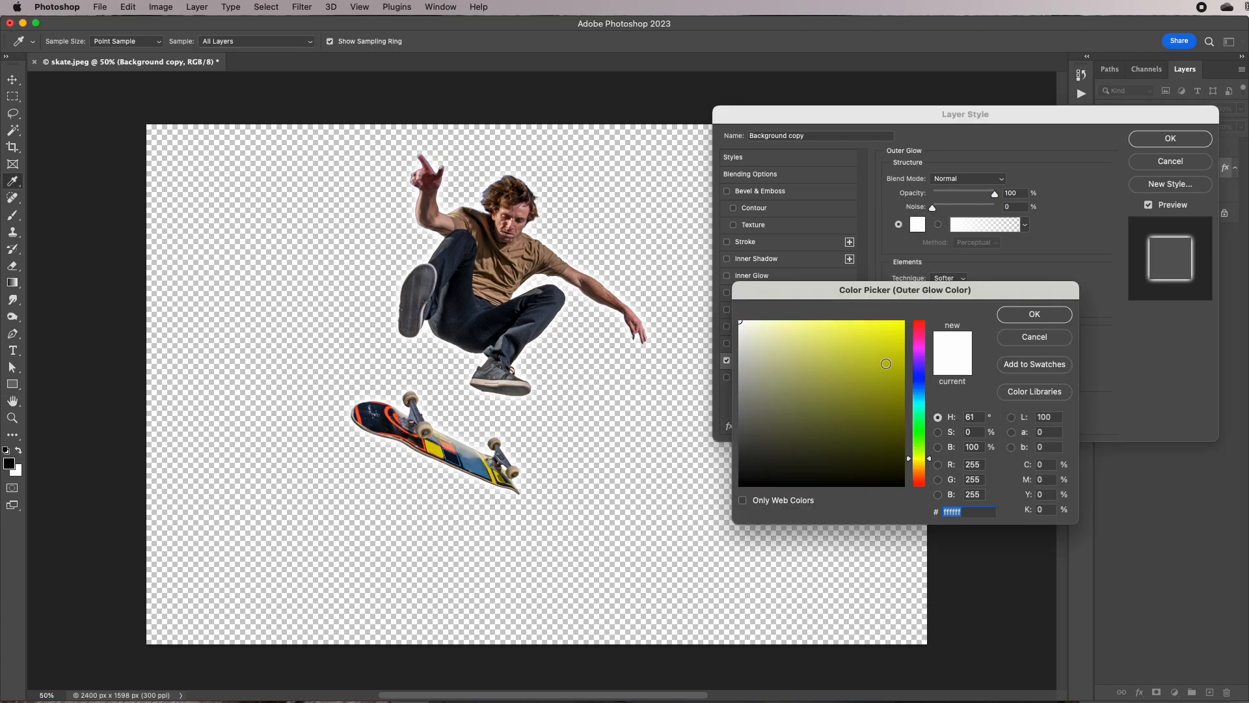
drag(887, 364, 918, 308)
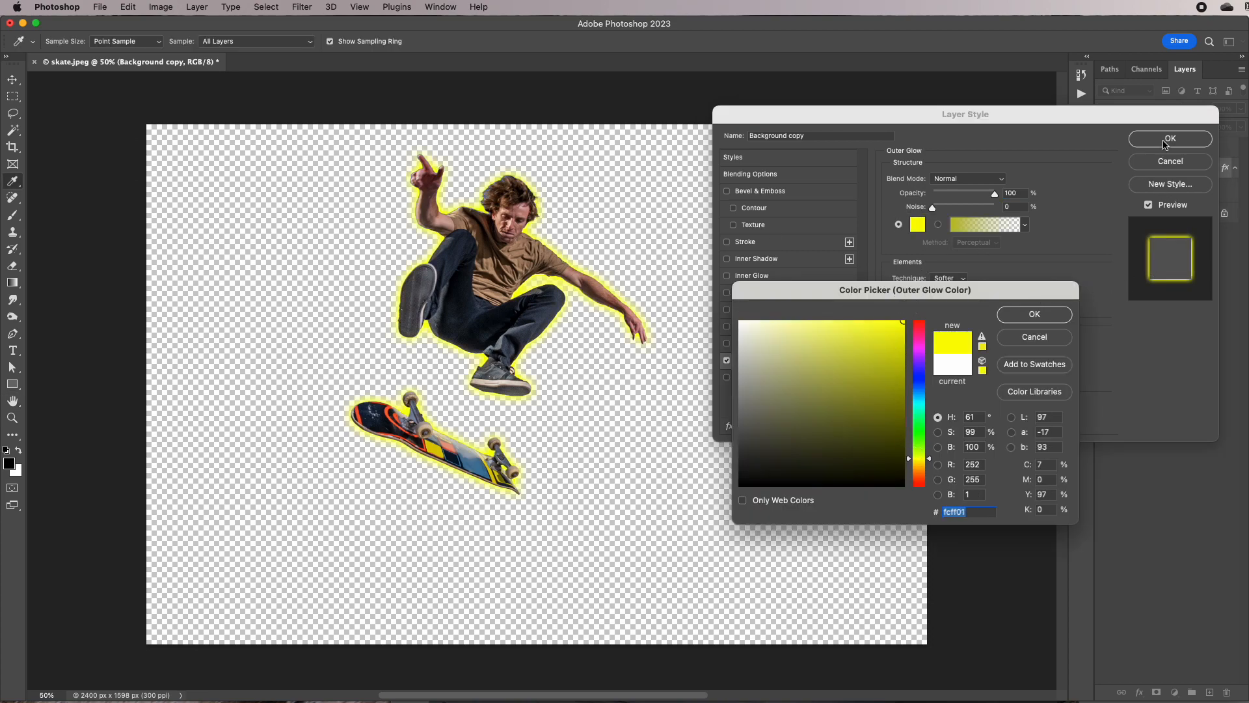
click(1021, 314)
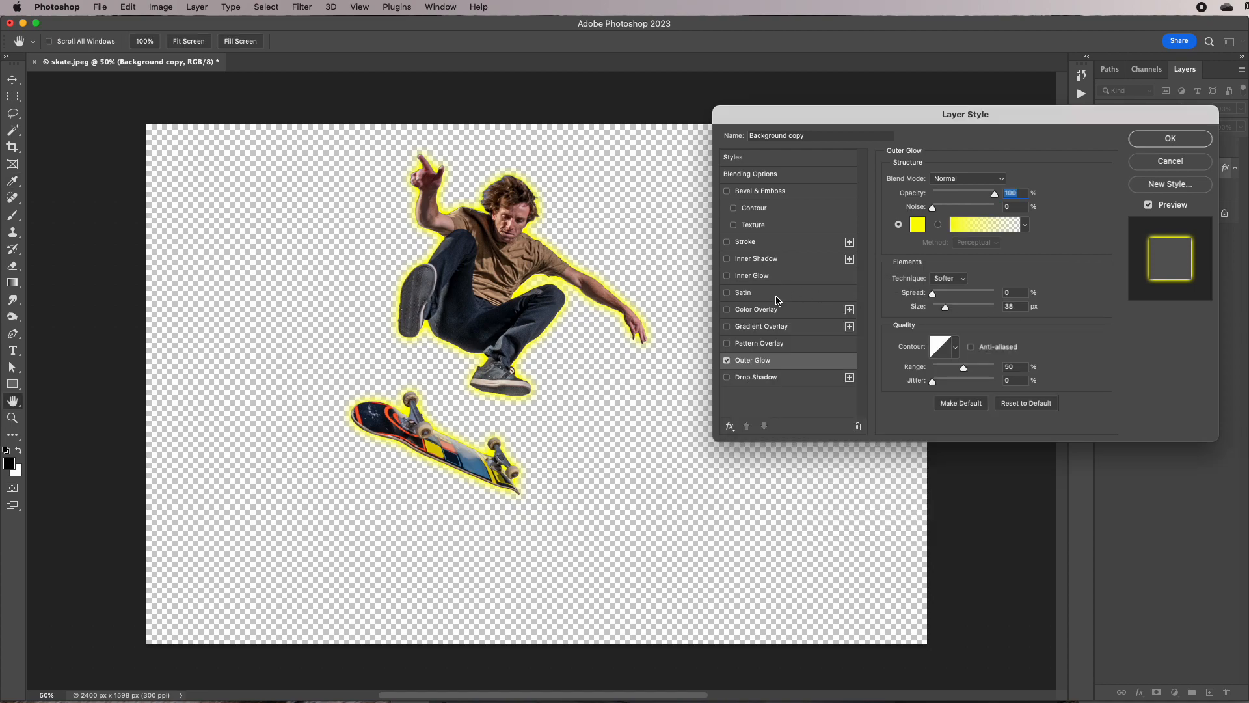
Add a blue-to-green Gradient Overlay to the masked copy, apply the layer style, and show the Background layer
drag(805, 122, 753, 119)
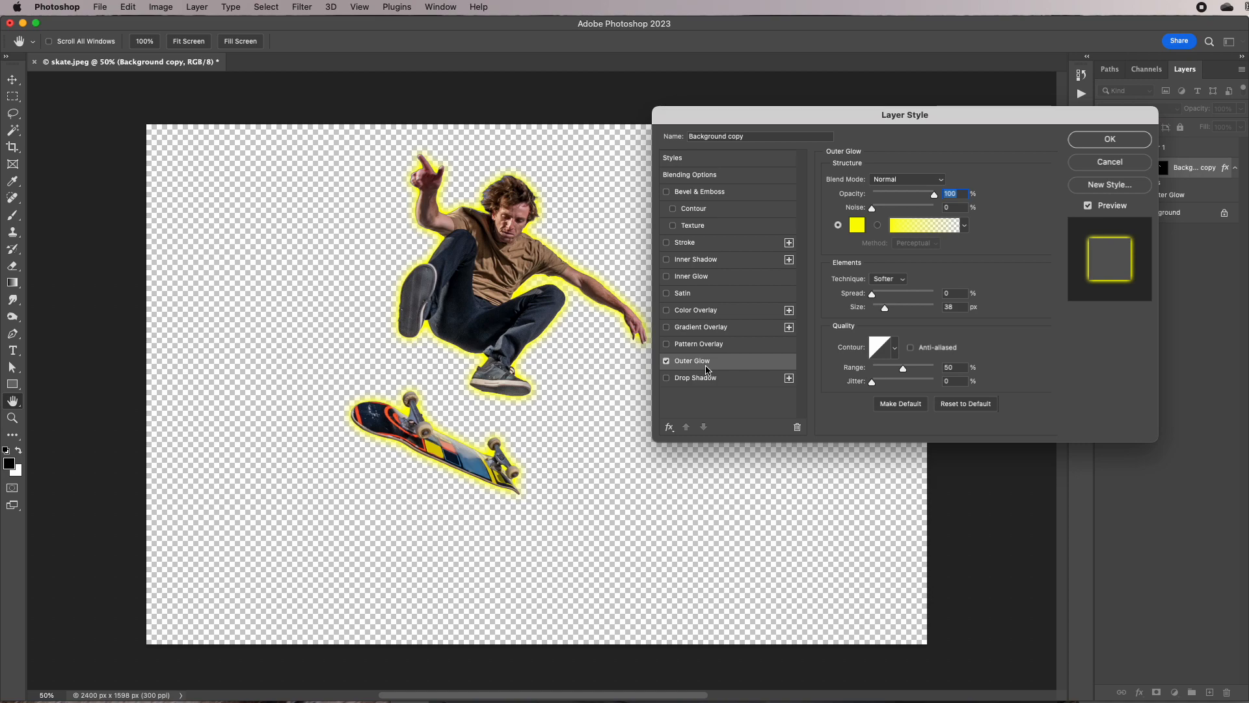
click(701, 329)
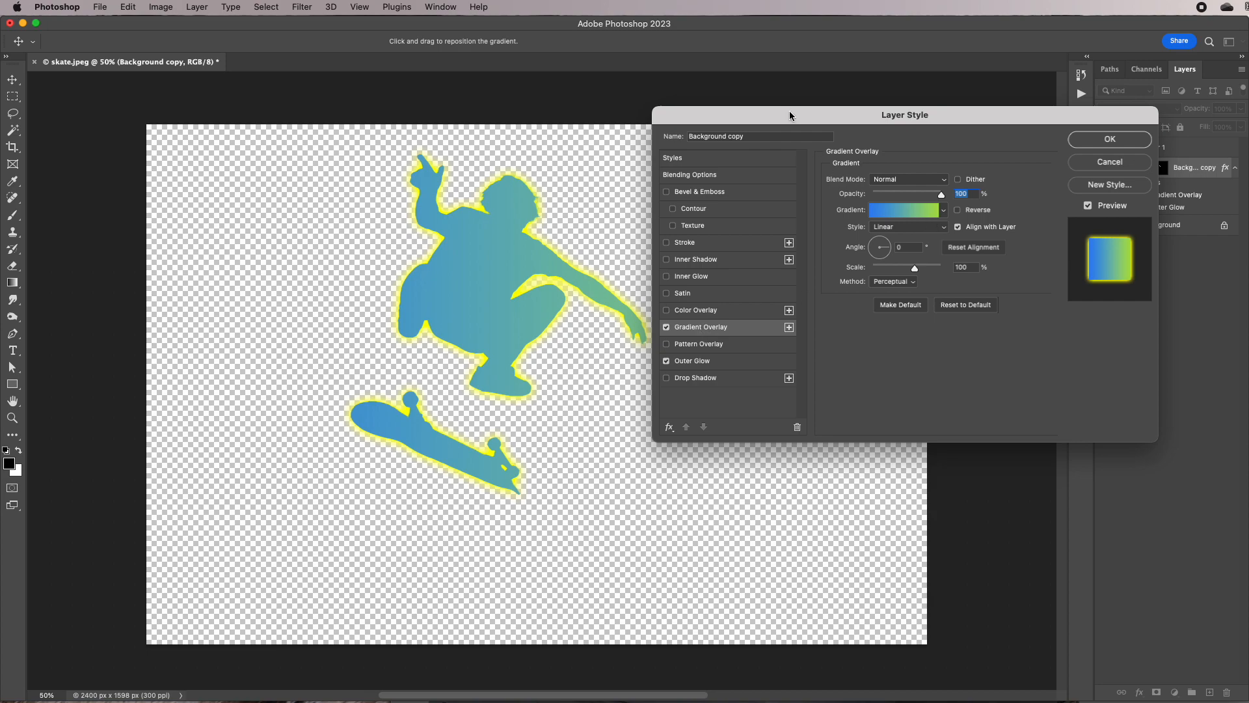
drag(794, 115, 798, 164)
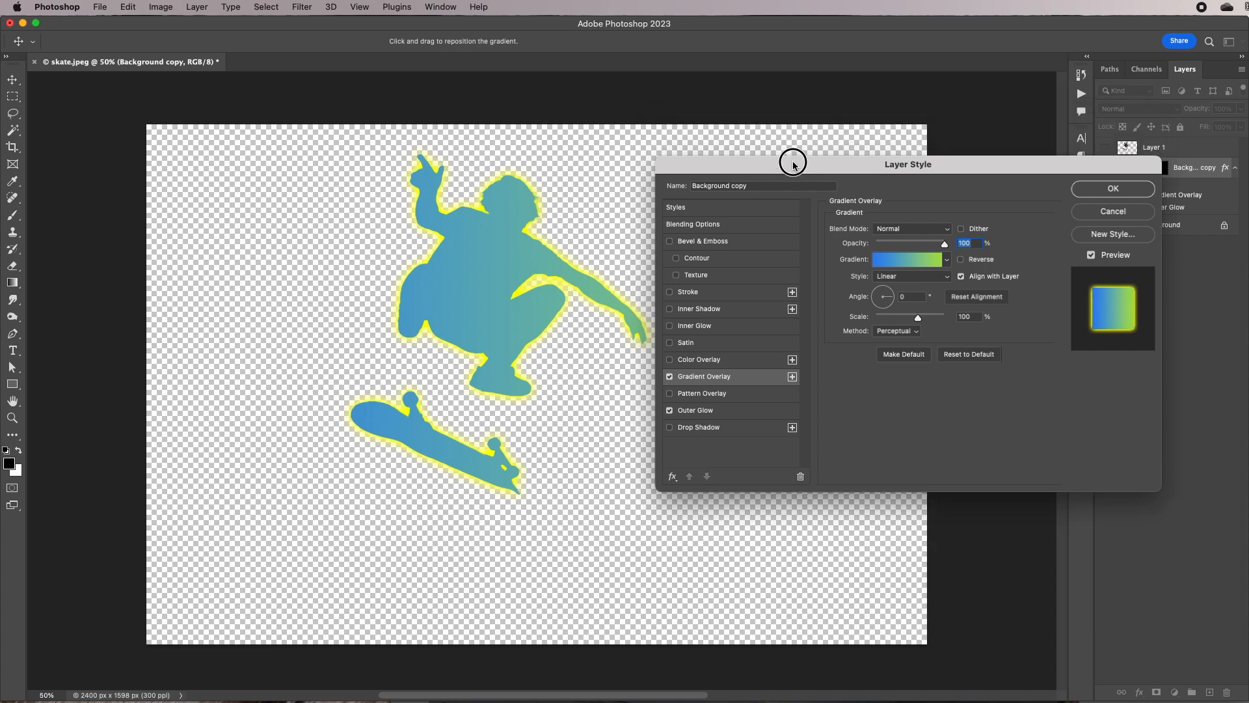
click(1112, 189)
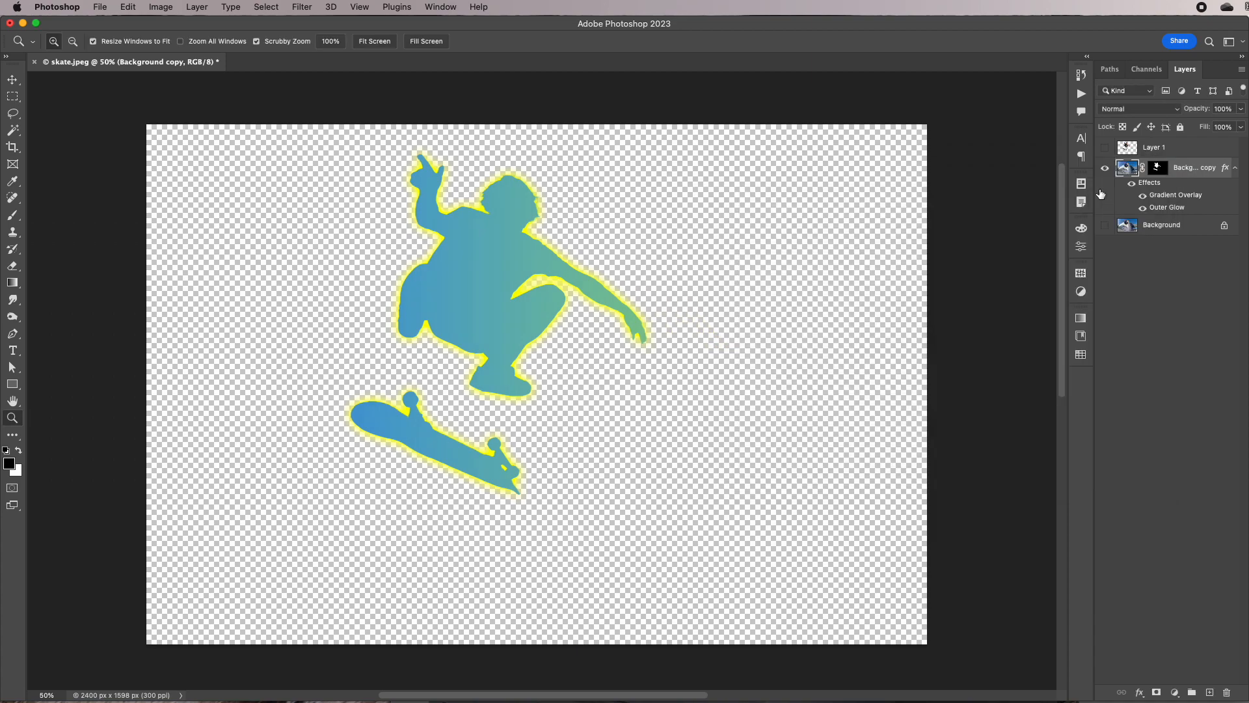
click(1105, 226)
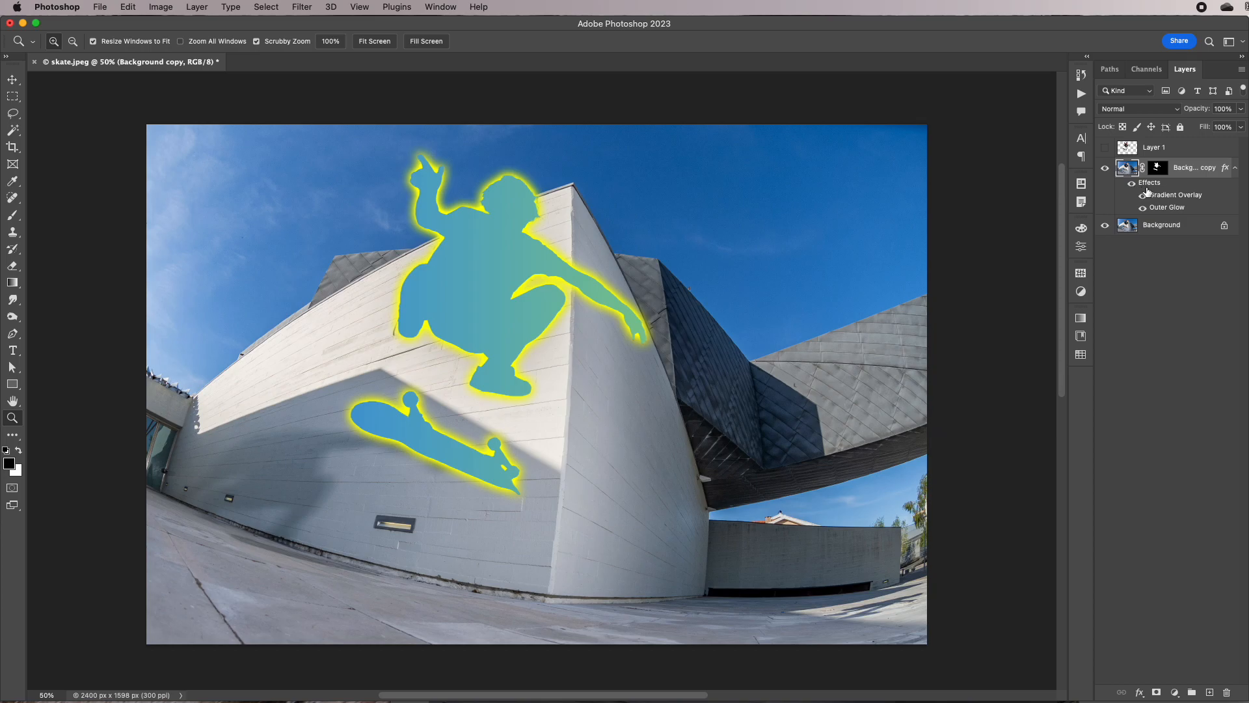
Compare the picture with the masked copy's effects off and on, first all together and the Gradient Overlay alone
click(1132, 185)
click(1132, 185)
click(1132, 185)
click(1132, 185)
click(1141, 198)
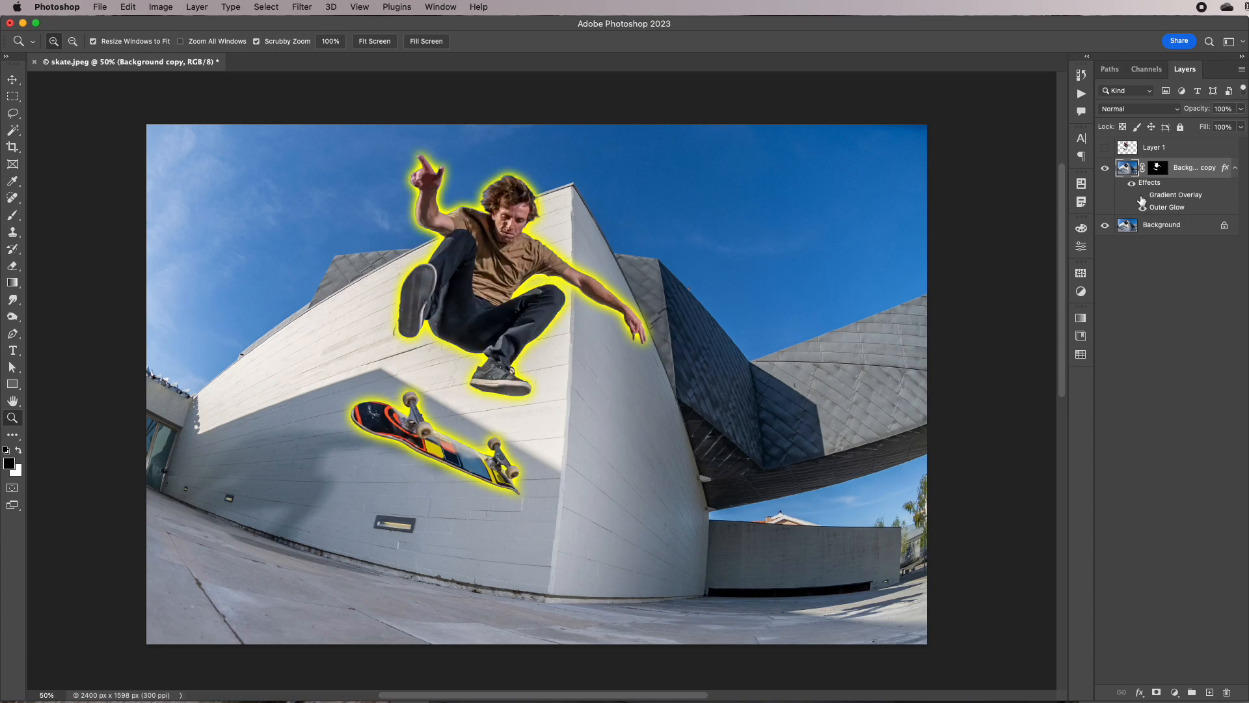
click(1142, 197)
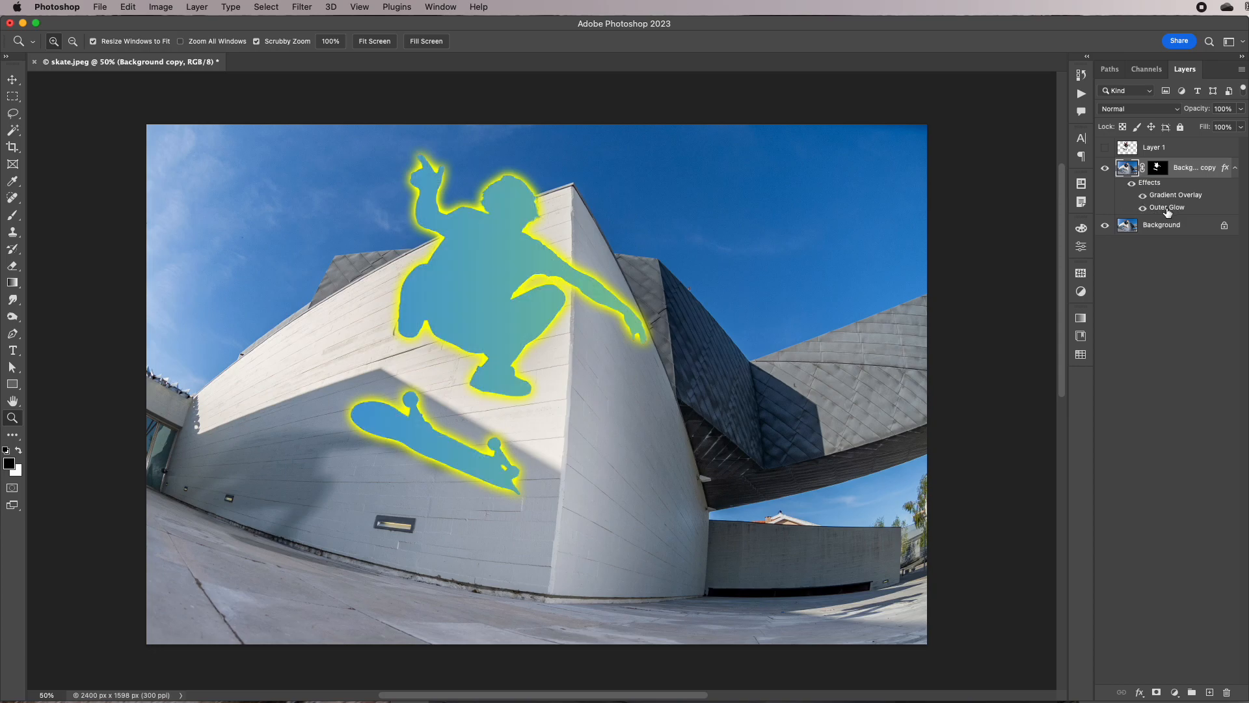
Change the Outer Glow colour on the masked Background copy to orange, ff9601, and apply the style
double_click(1168, 208)
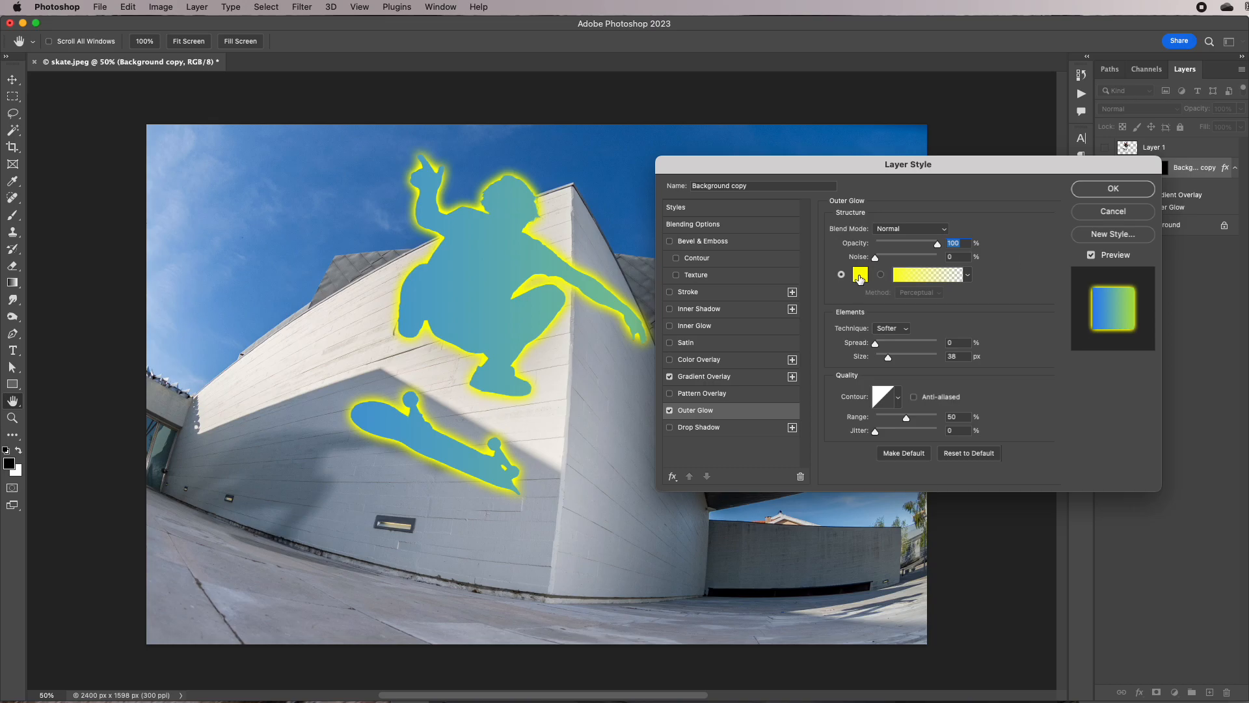
click(860, 276)
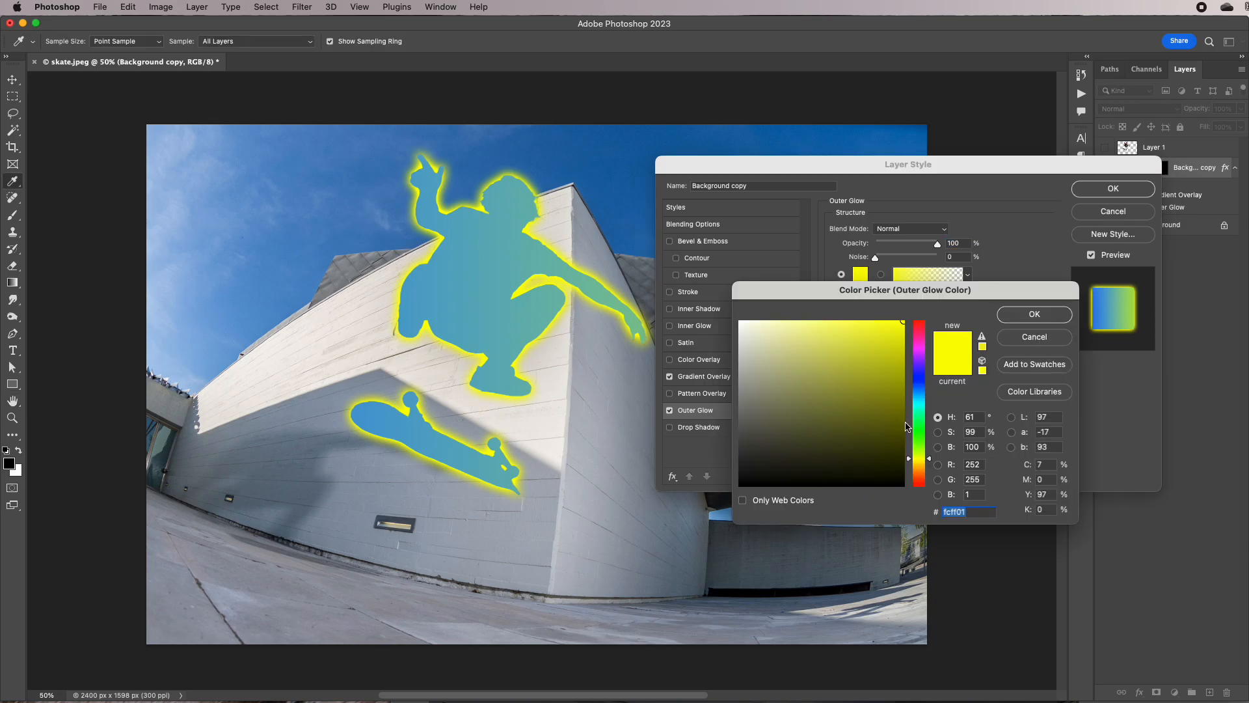
drag(917, 466, 912, 472)
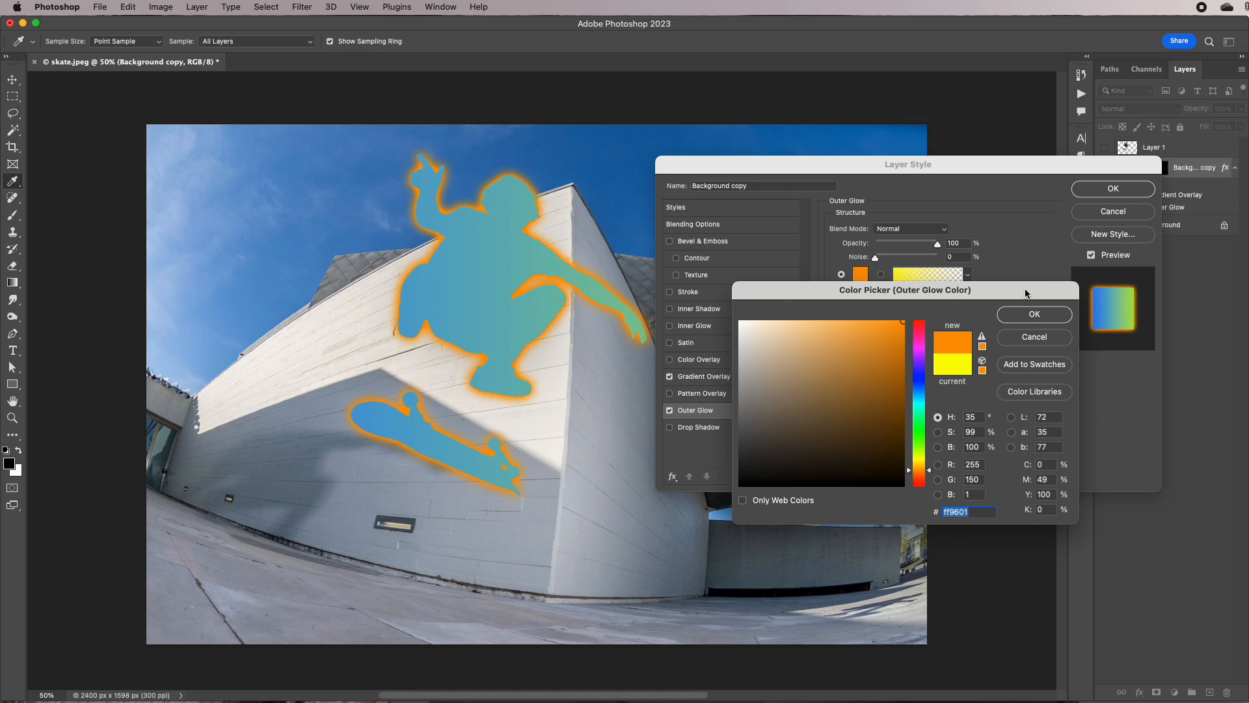
click(1034, 315)
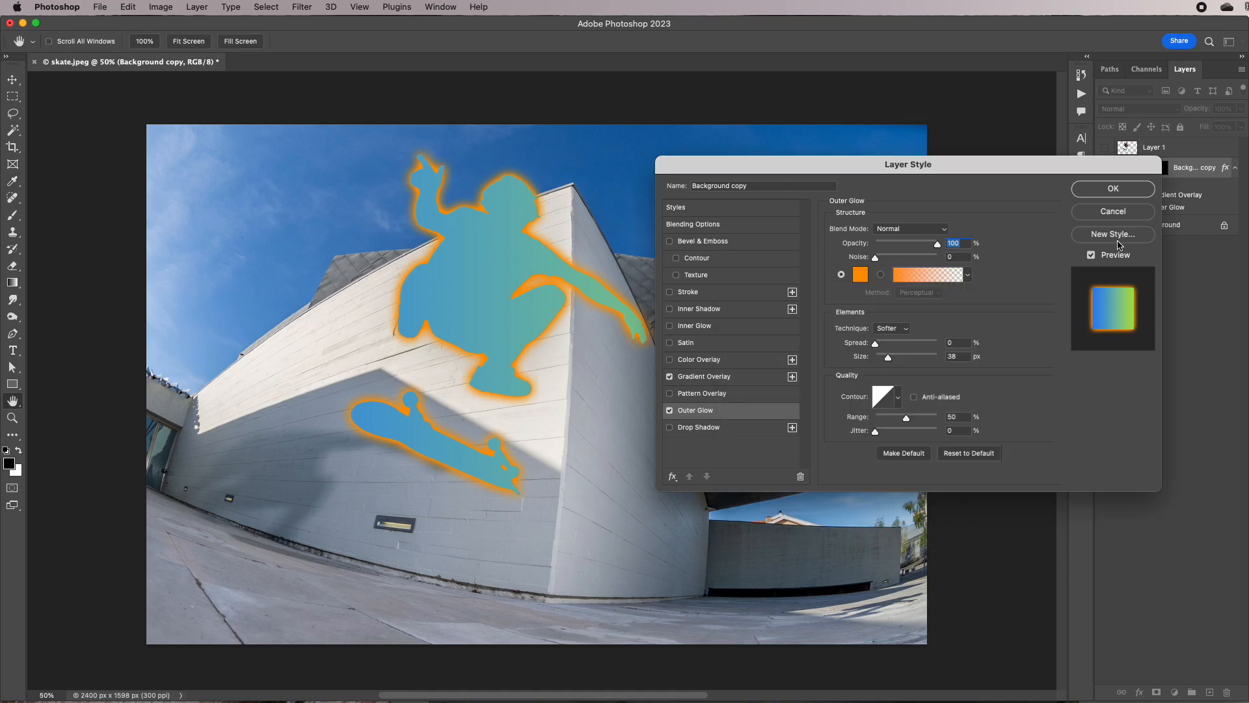
click(1114, 189)
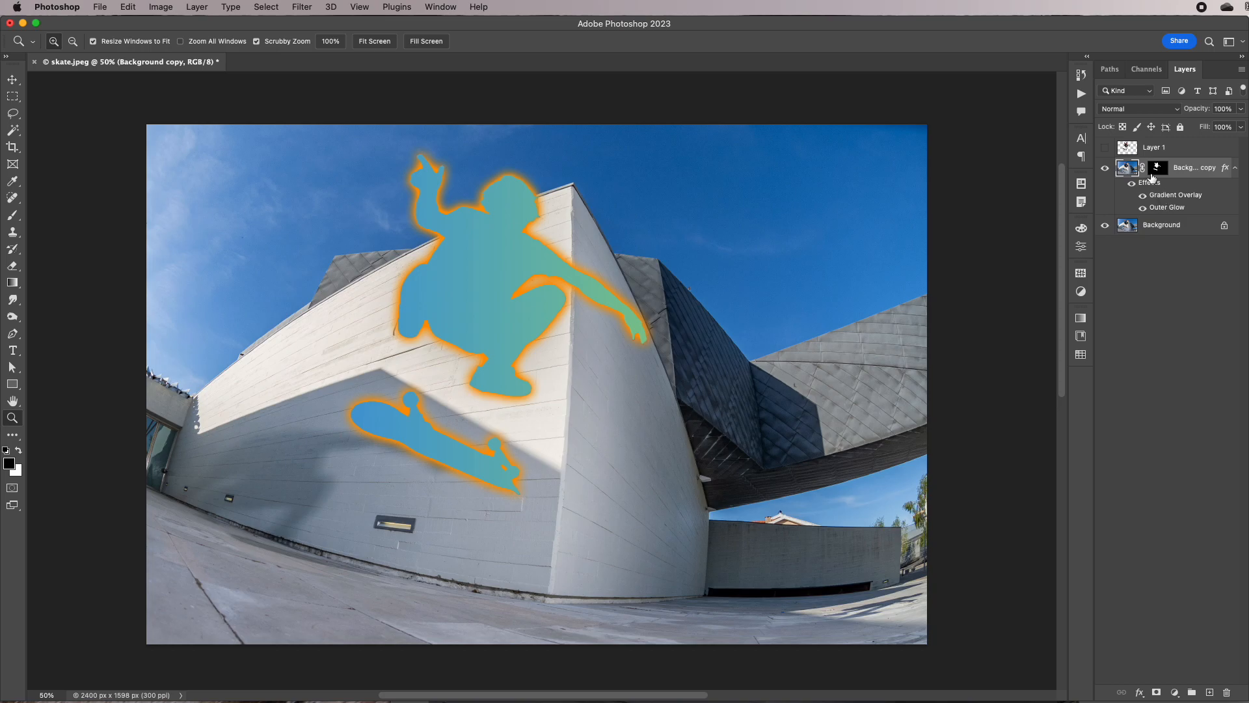
Show and select Layer 1 in place of the masked Background copy, and look over the available layer style commands
click(1106, 169)
click(1105, 148)
click(1159, 150)
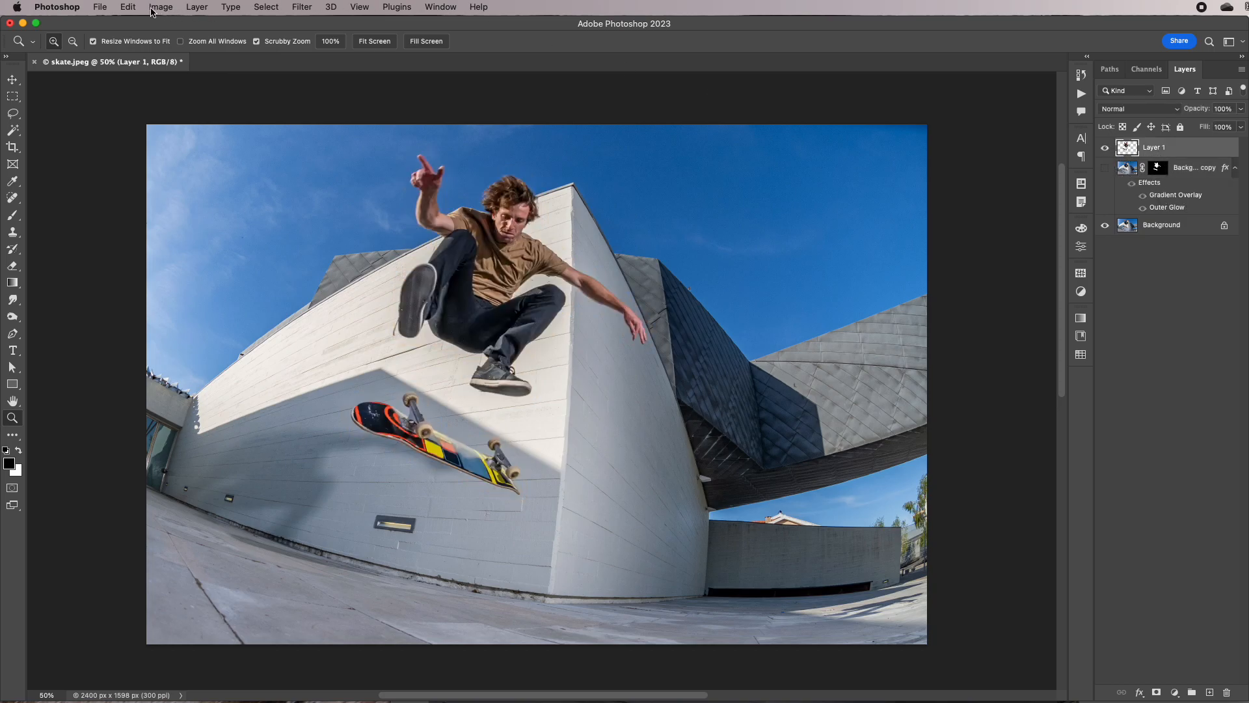
click(129, 8)
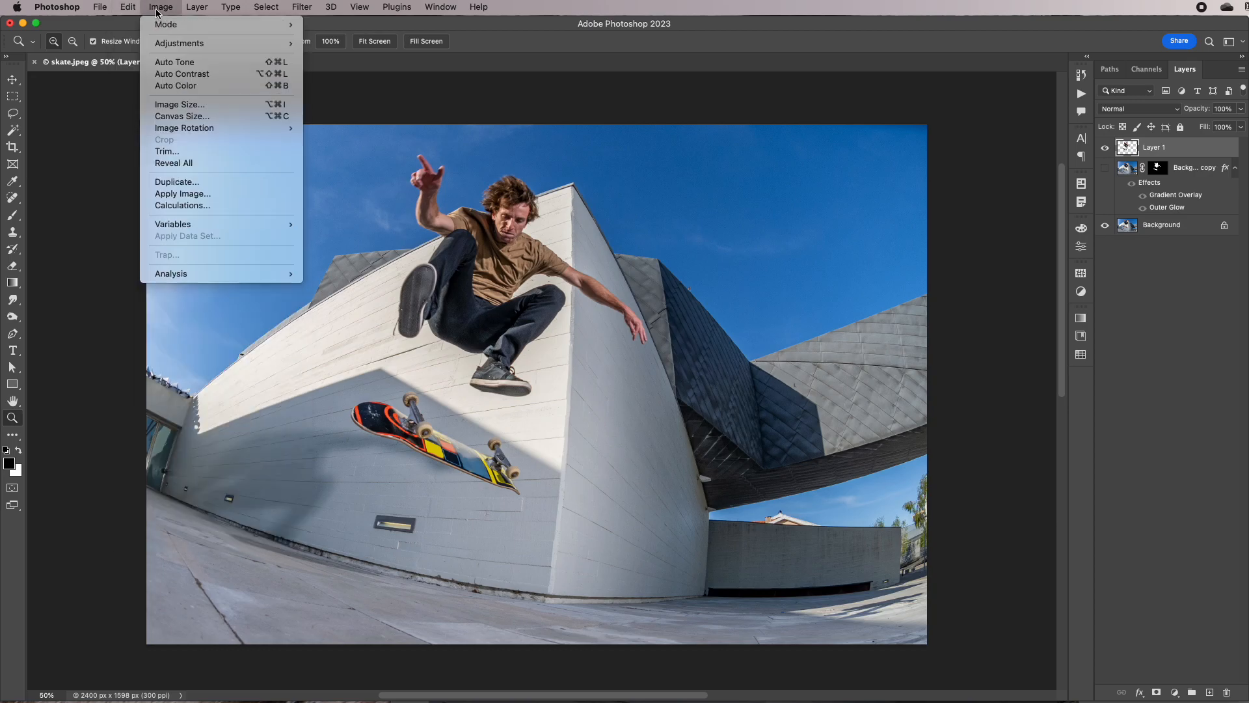
mouse_move(197, 7)
mouse_move(216, 134)
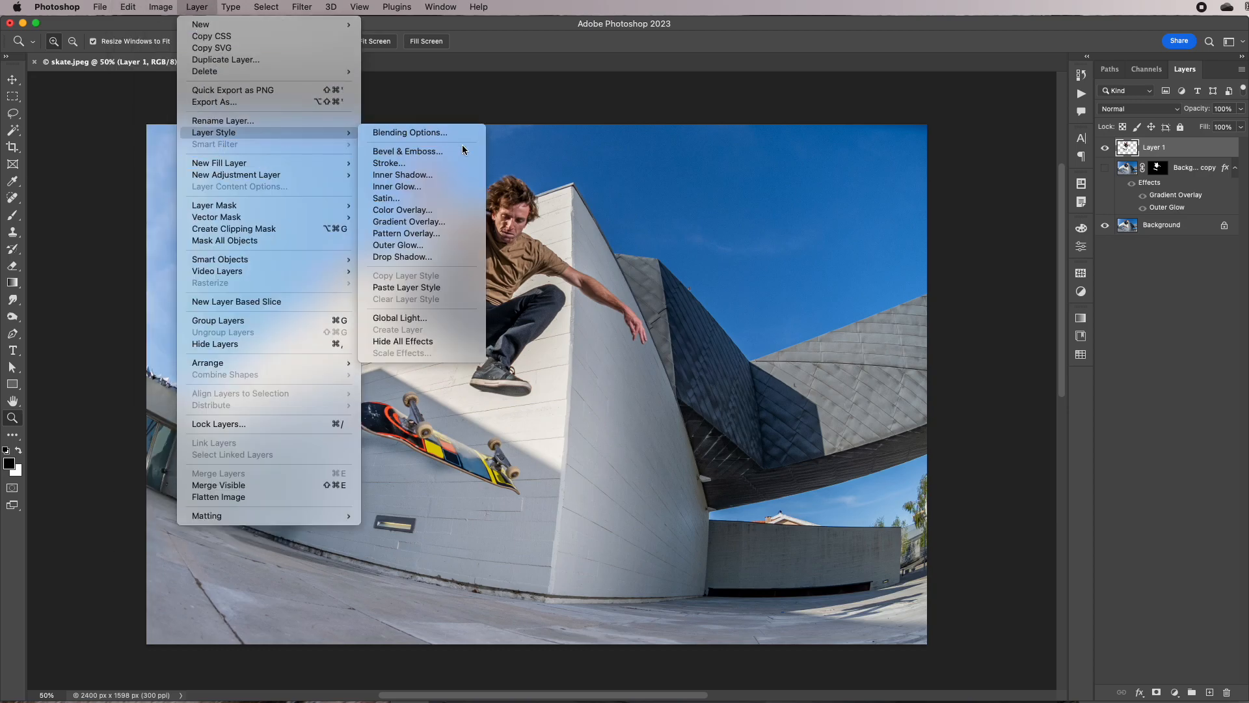
click(1158, 627)
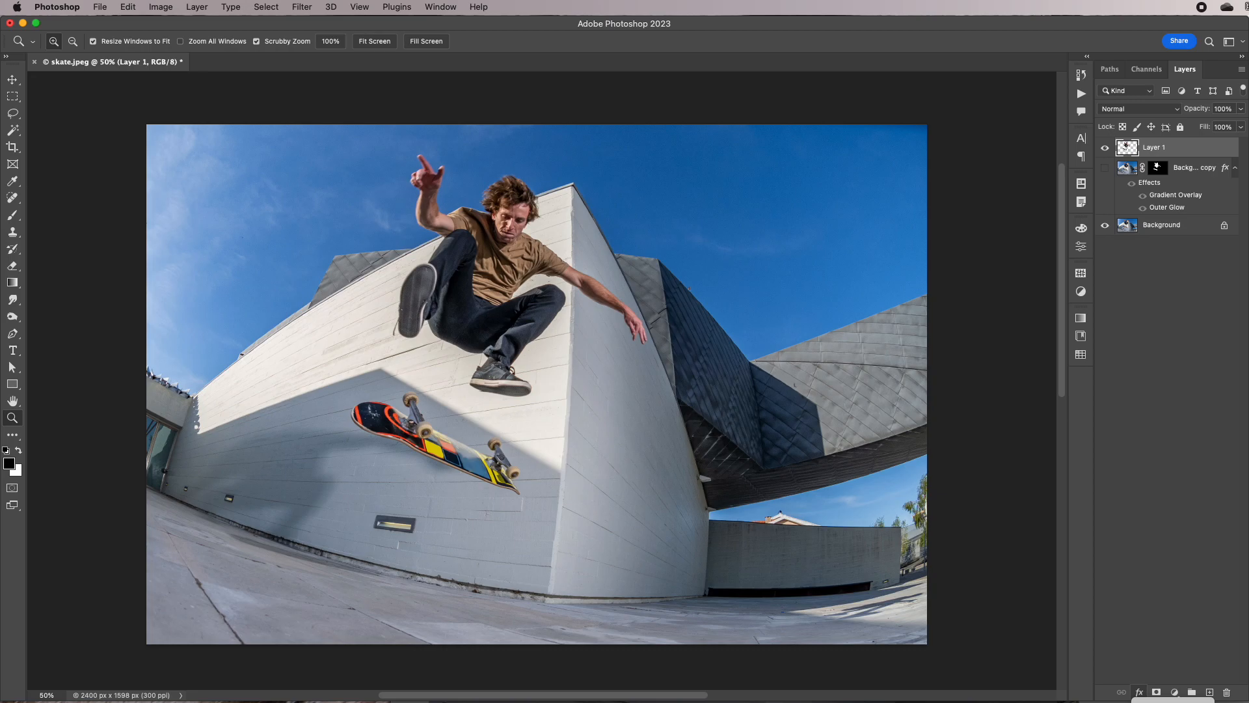
Try a scaled leaf Pattern Overlay on Layer 1, discard it, and show the masked Background copy instead of Layer 1
click(1168, 702)
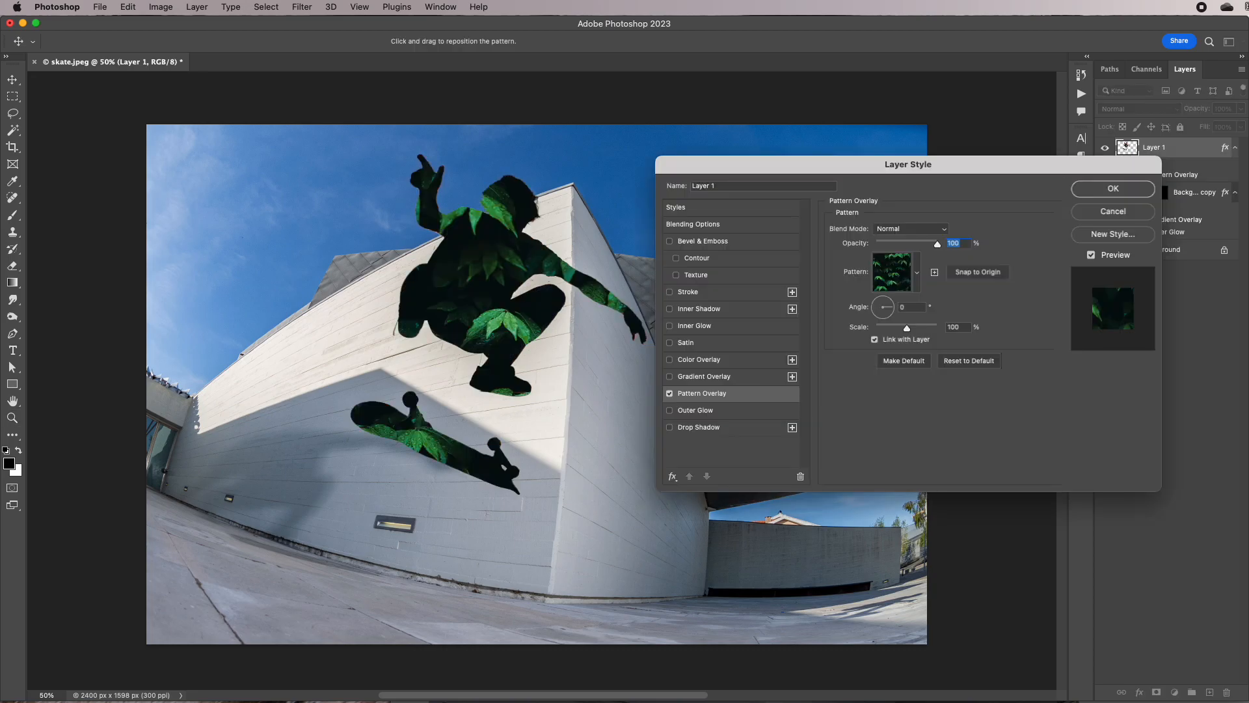
mouse_move(936, 247)
mouse_down()
mouse_move(908, 246)
mouse_move(947, 246)
mouse_move(897, 248)
mouse_move(937, 245)
mouse_up()
drag(892, 309, 896, 330)
click(918, 273)
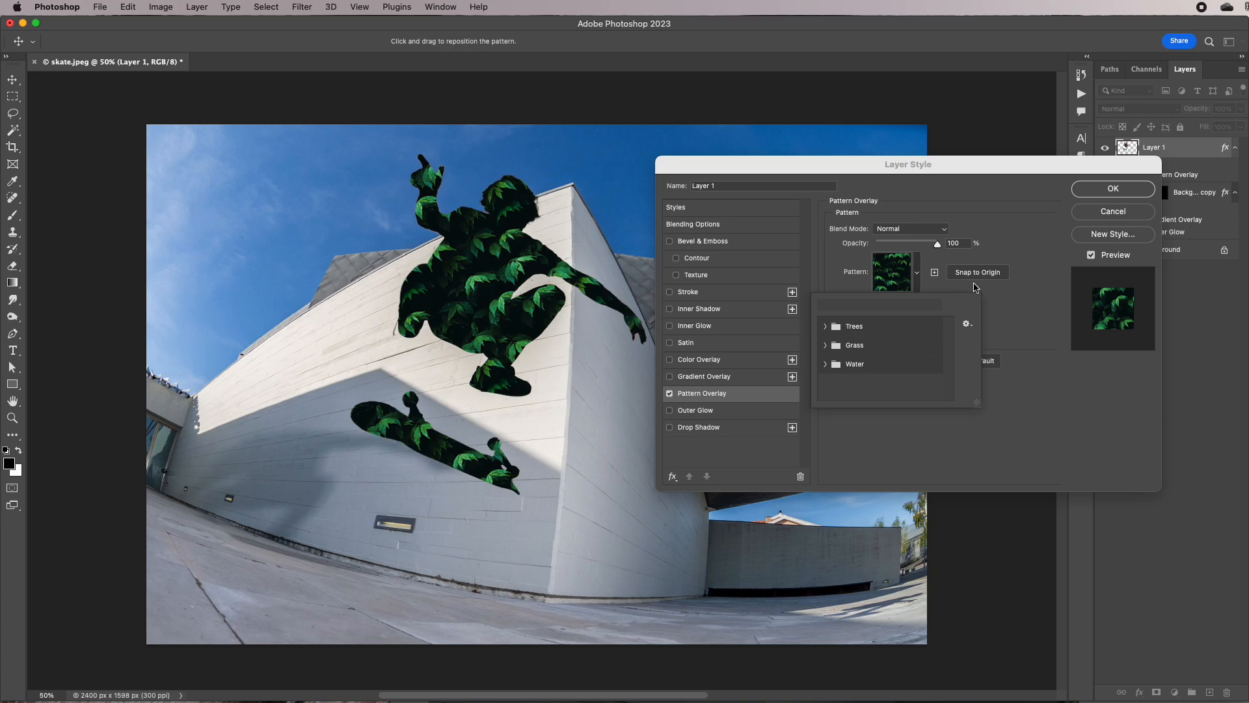
click(671, 399)
click(670, 398)
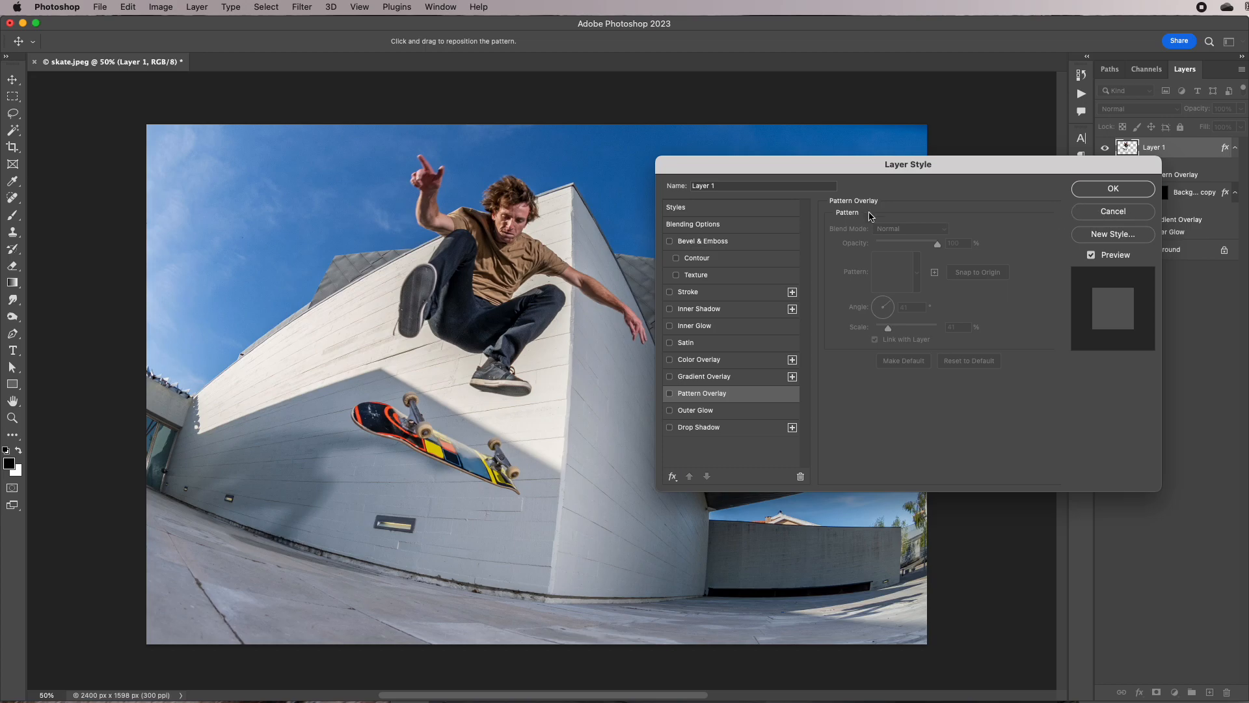
click(1099, 212)
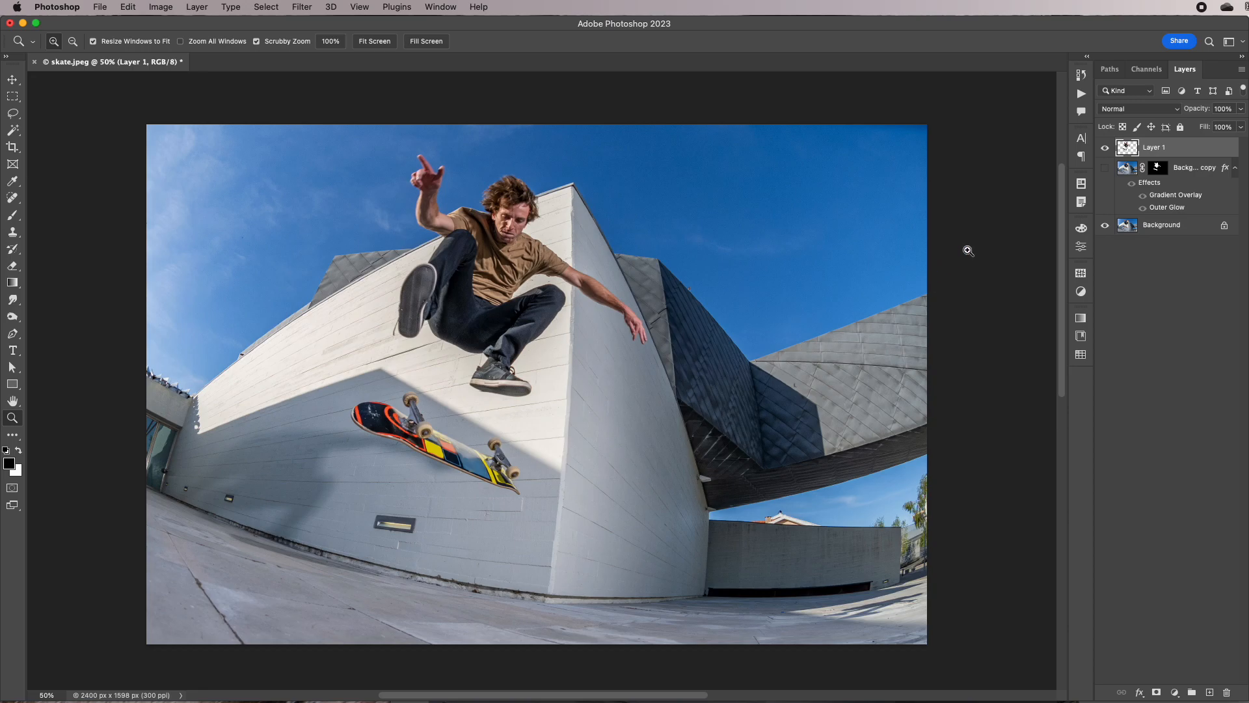
click(1105, 148)
click(1105, 167)
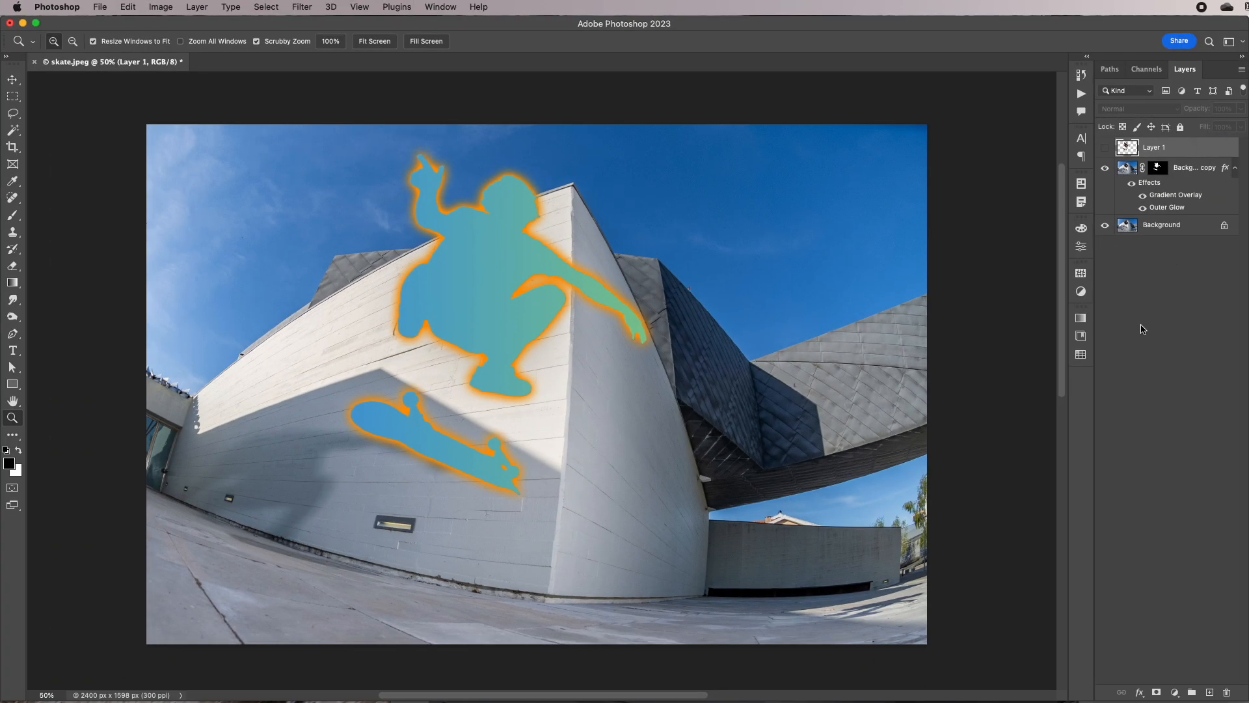
Examine the Blending Options of the masked Background copy and close them without applying changes
double_click(1151, 183)
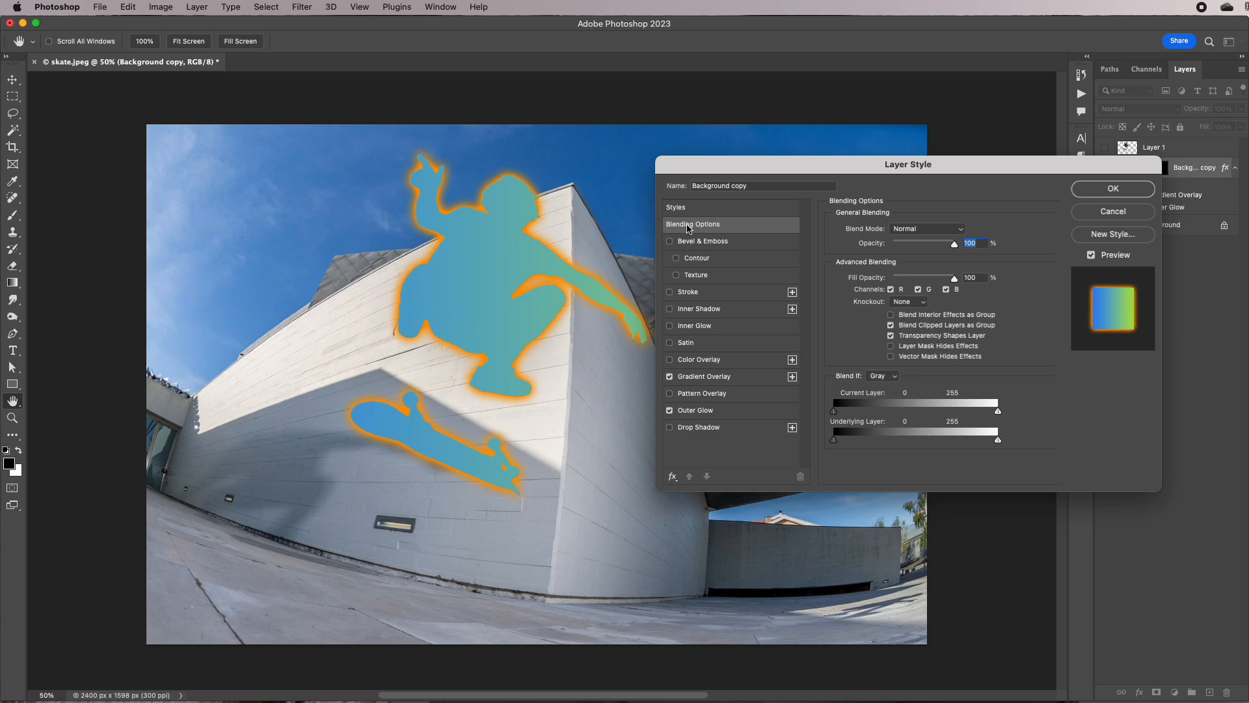
drag(954, 249, 989, 248)
click(1097, 214)
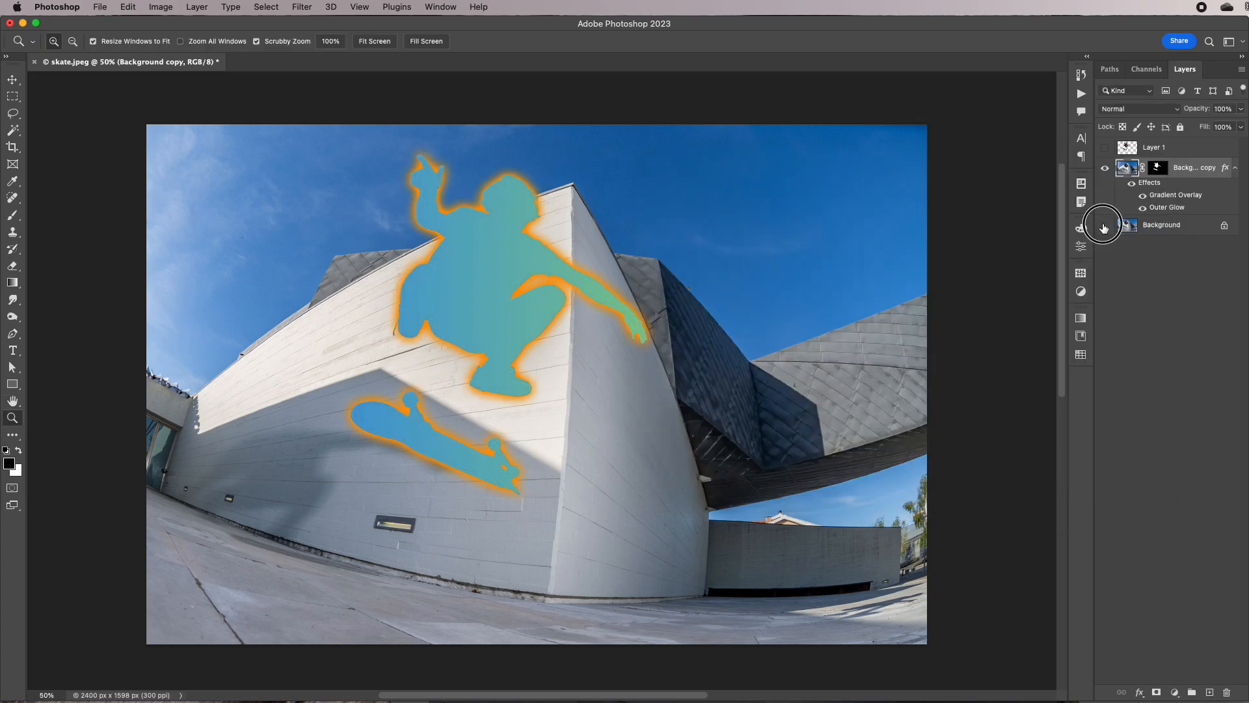
Hide the Background layer and try the masked Background copy's Opacity, leaving it at 100%
click(1105, 226)
click(1241, 108)
mouse_move(1240, 124)
mouse_down()
mouse_move(1181, 128)
mouse_move(1239, 127)
mouse_up()
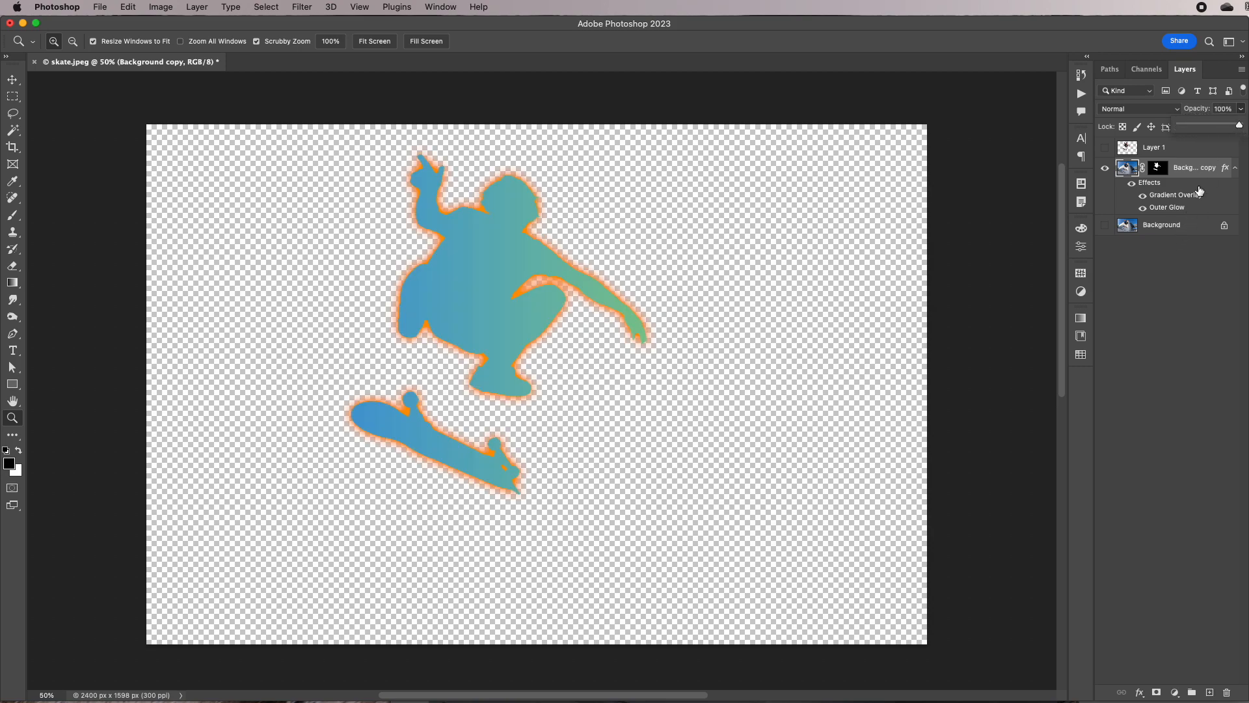
click(1205, 365)
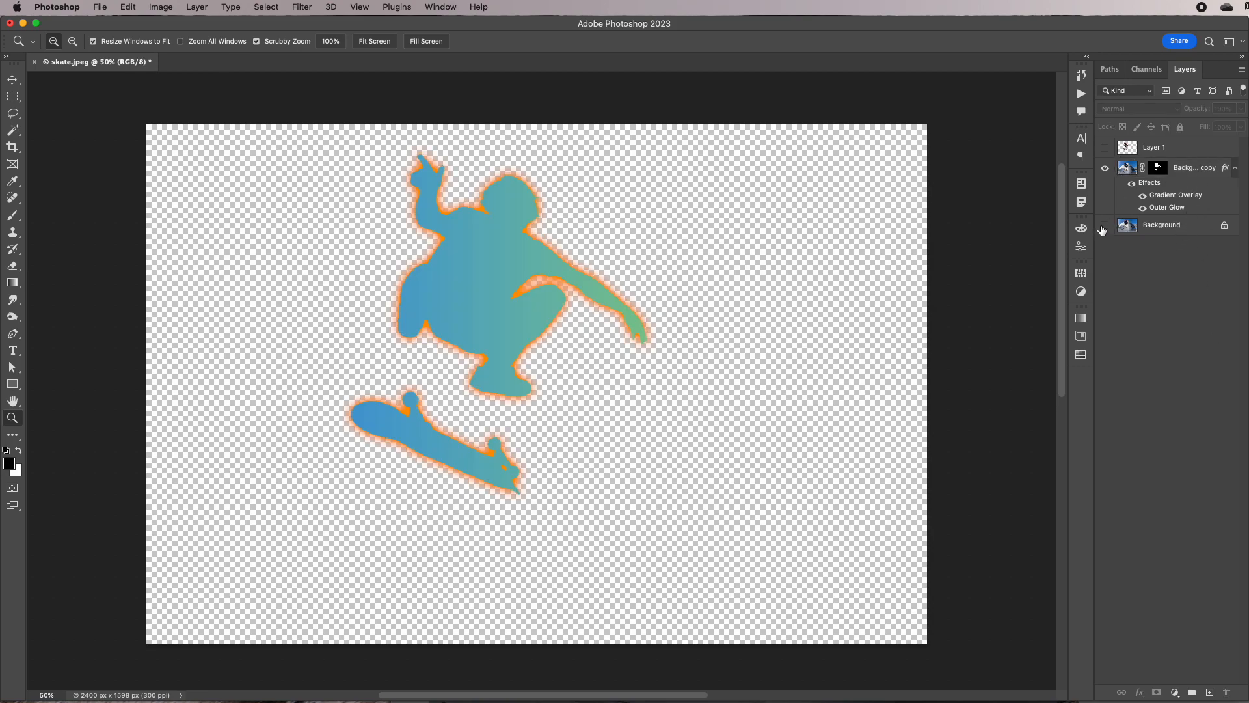
Try the masked Background copy's Fill at 33% and return it to 100%
click(1133, 170)
click(1241, 127)
drag(1238, 142, 1200, 145)
click(1187, 147)
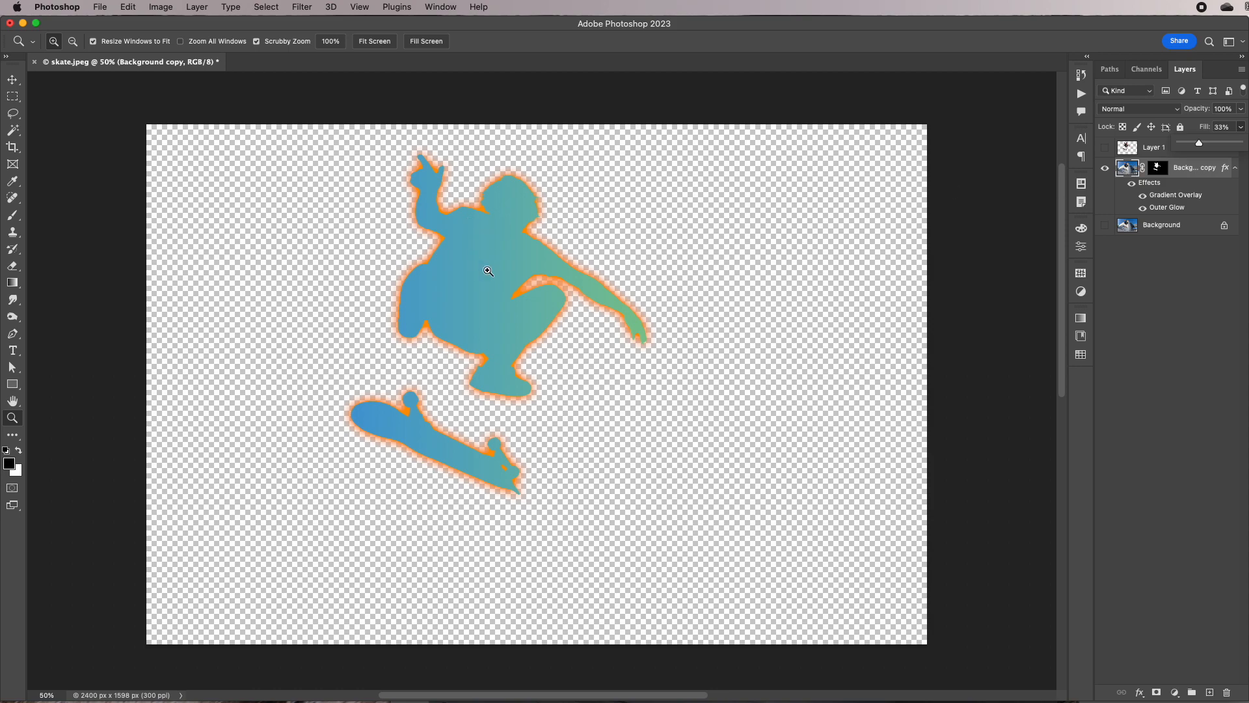
drag(1199, 143, 1247, 144)
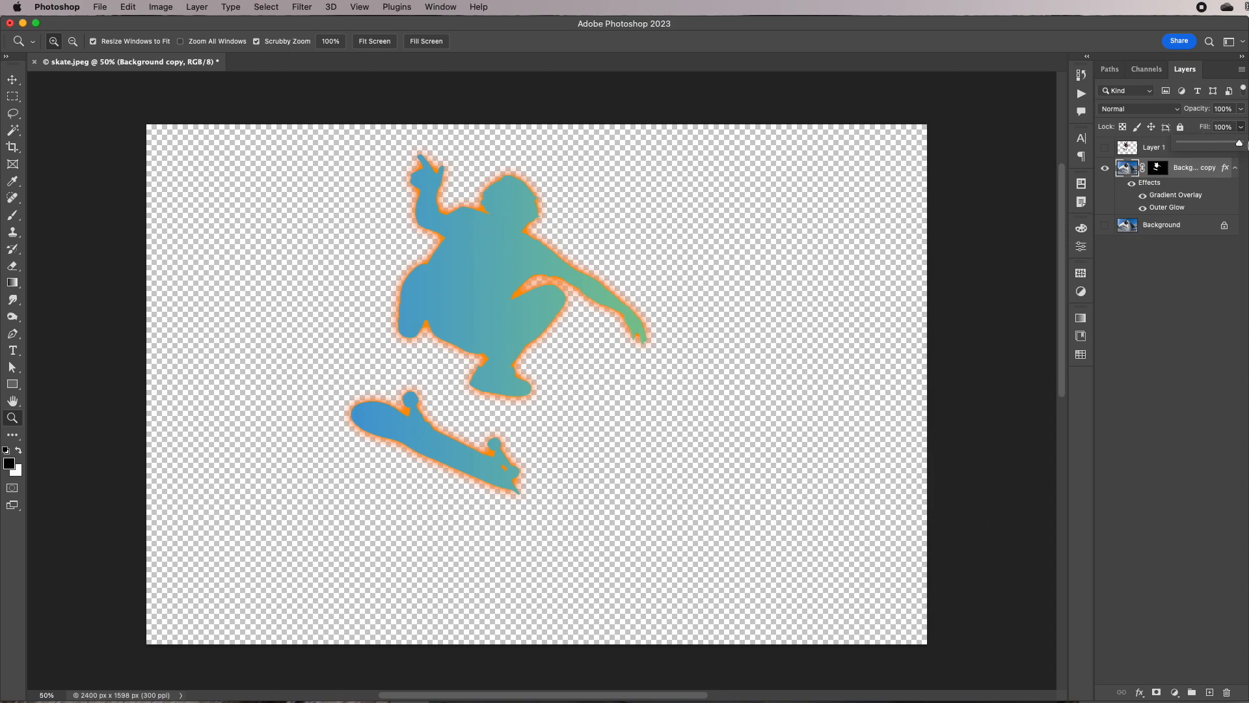
Hide the Gradient Overlay on the masked Background copy and lower the layer's Fill to 36%
click(1143, 198)
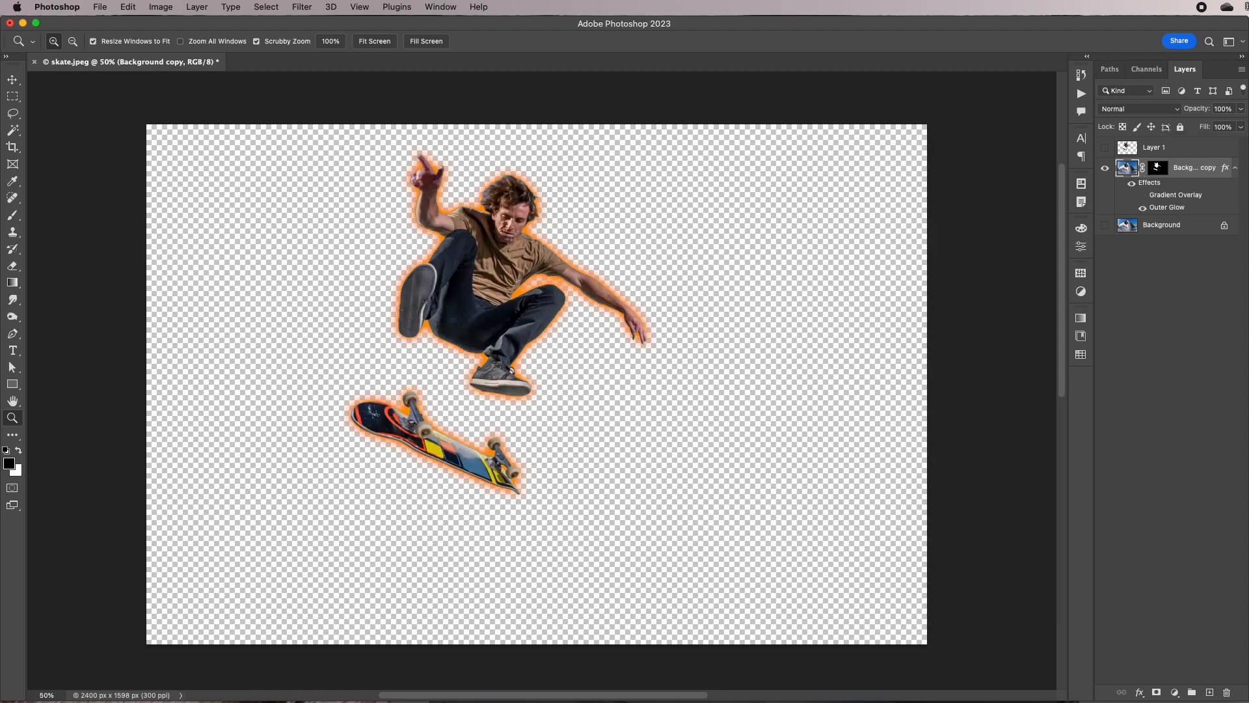
click(1242, 127)
drag(1243, 141, 1194, 144)
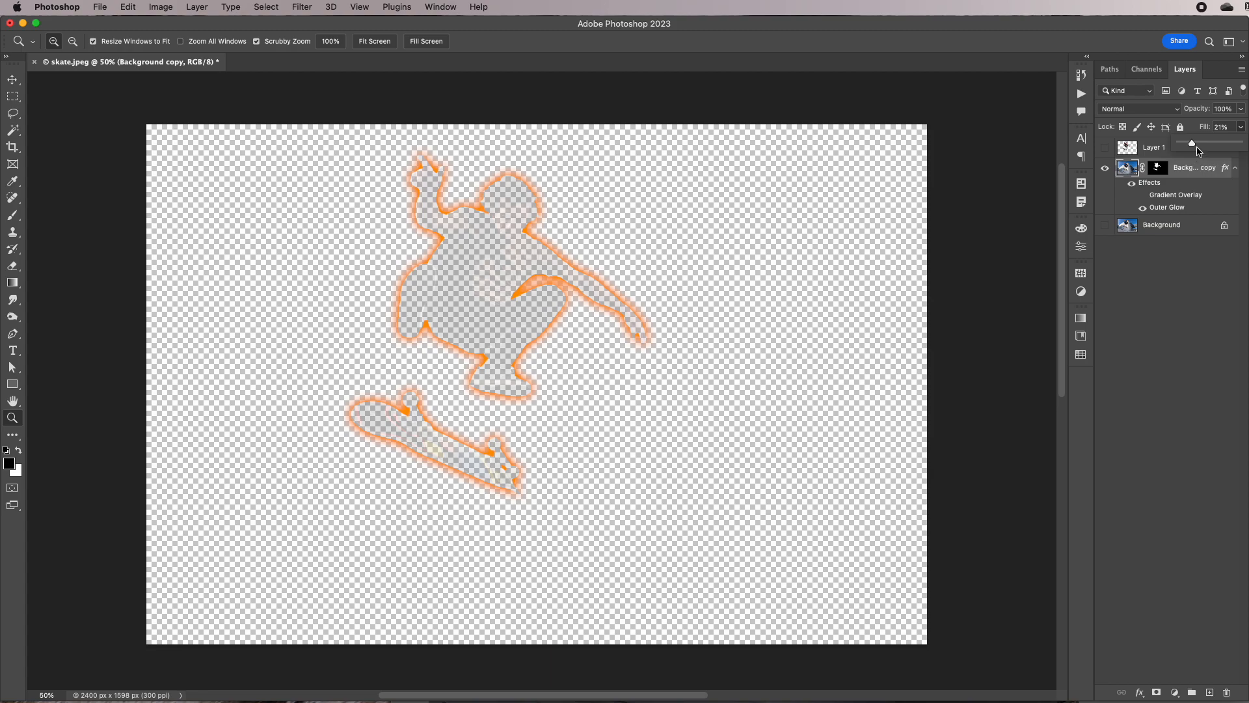
mouse_move(1193, 144)
mouse_down()
mouse_move(1219, 146)
mouse_move(1201, 144)
mouse_up()
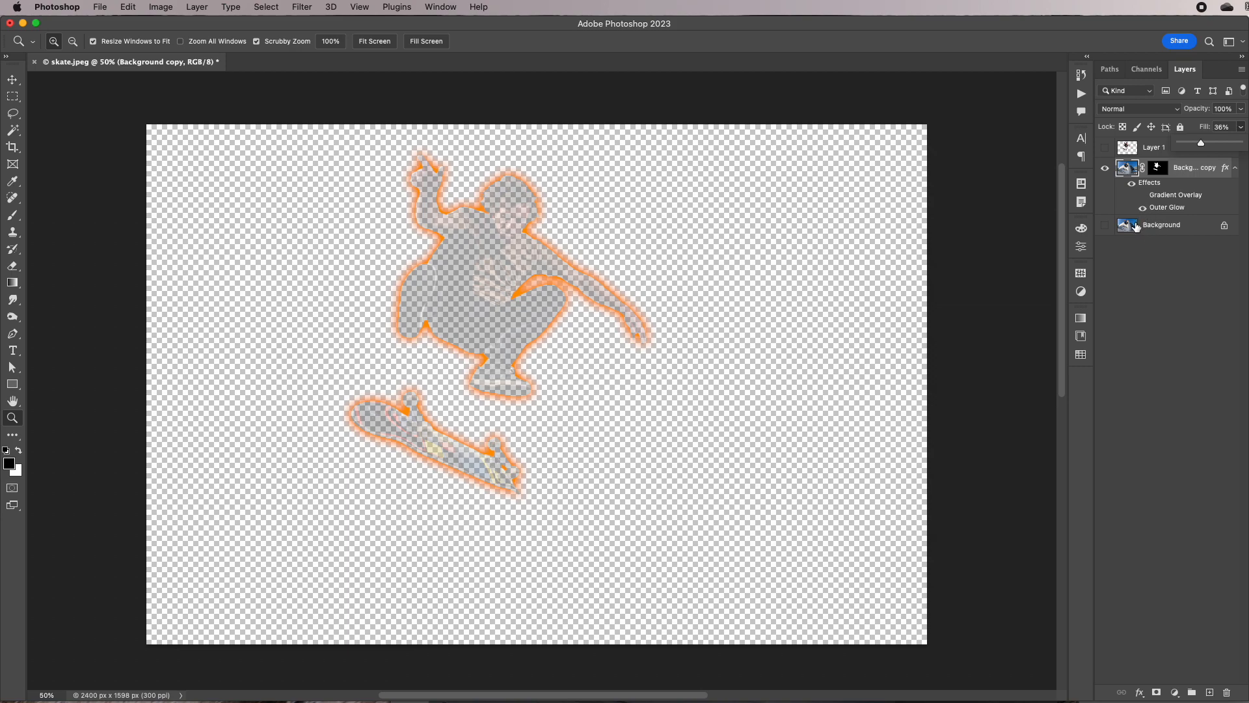
Show the Background layer and add a new white-filled layer directly above it, beneath the masked Background copy
click(1105, 225)
click(1105, 225)
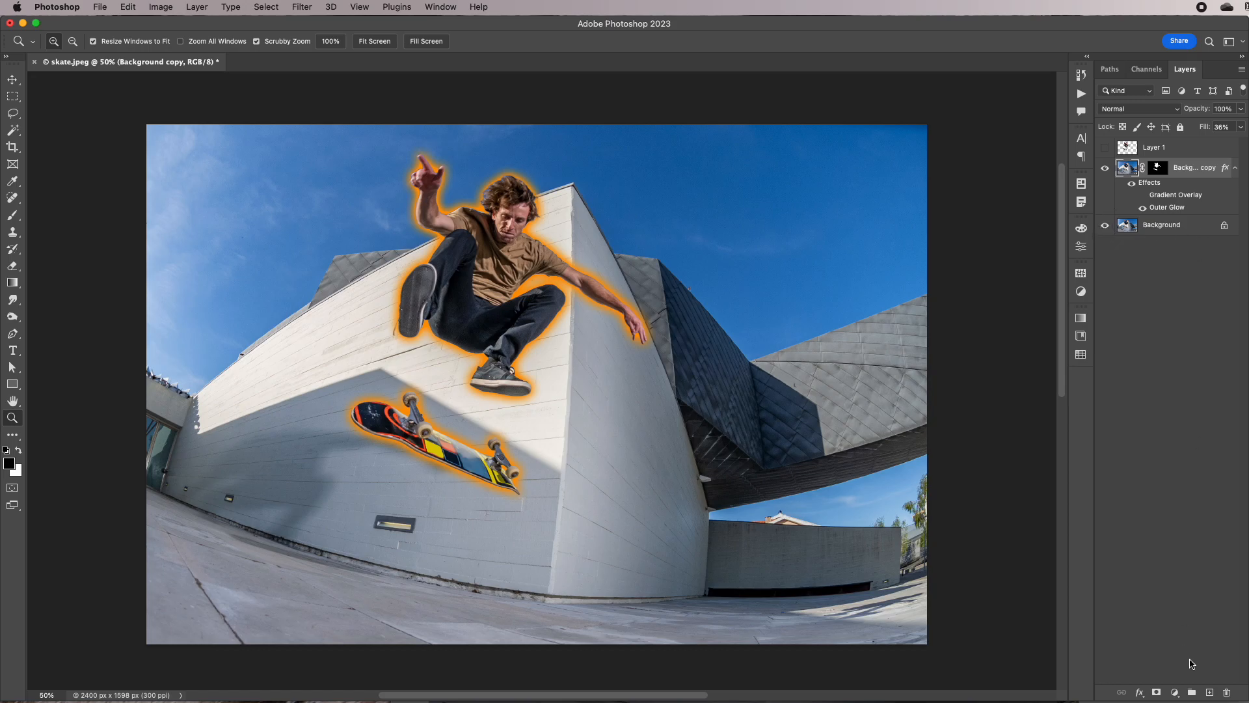
click(1210, 692)
drag(1175, 171, 1178, 238)
key(super+BackSpace)
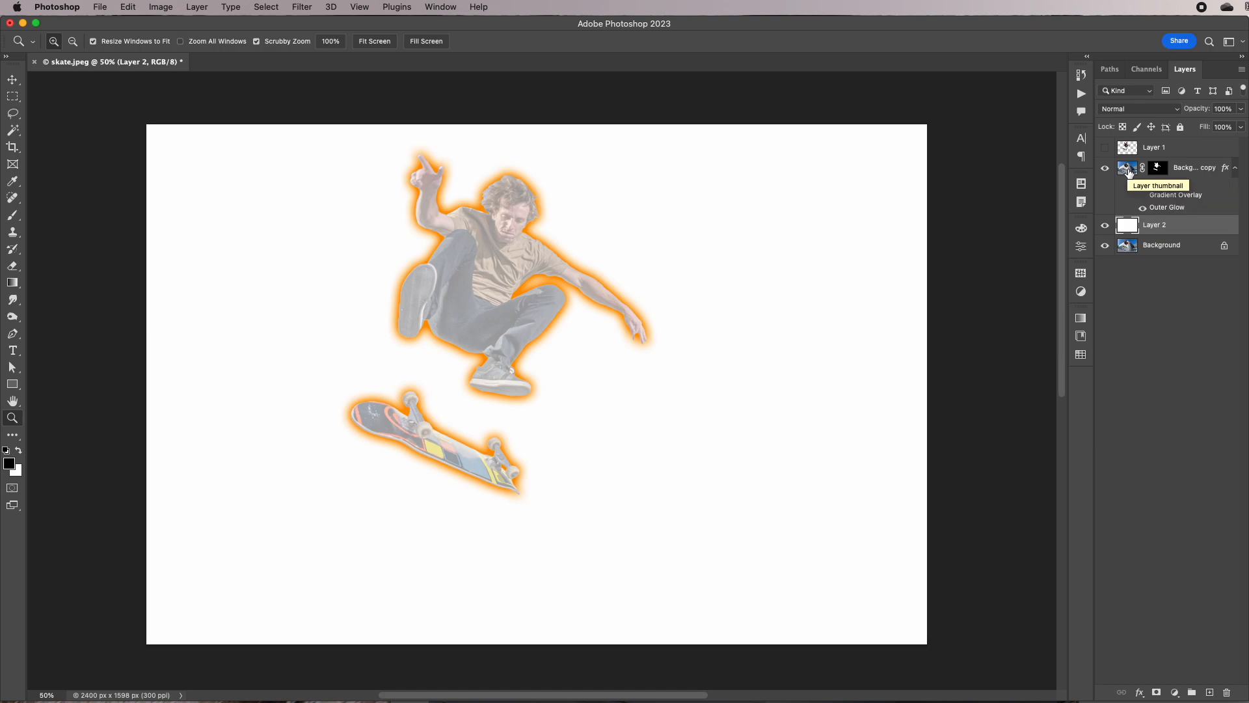
Set the masked Background copy's Fill to 0% and make its Gradient Overlay visible
click(1148, 195)
click(1144, 196)
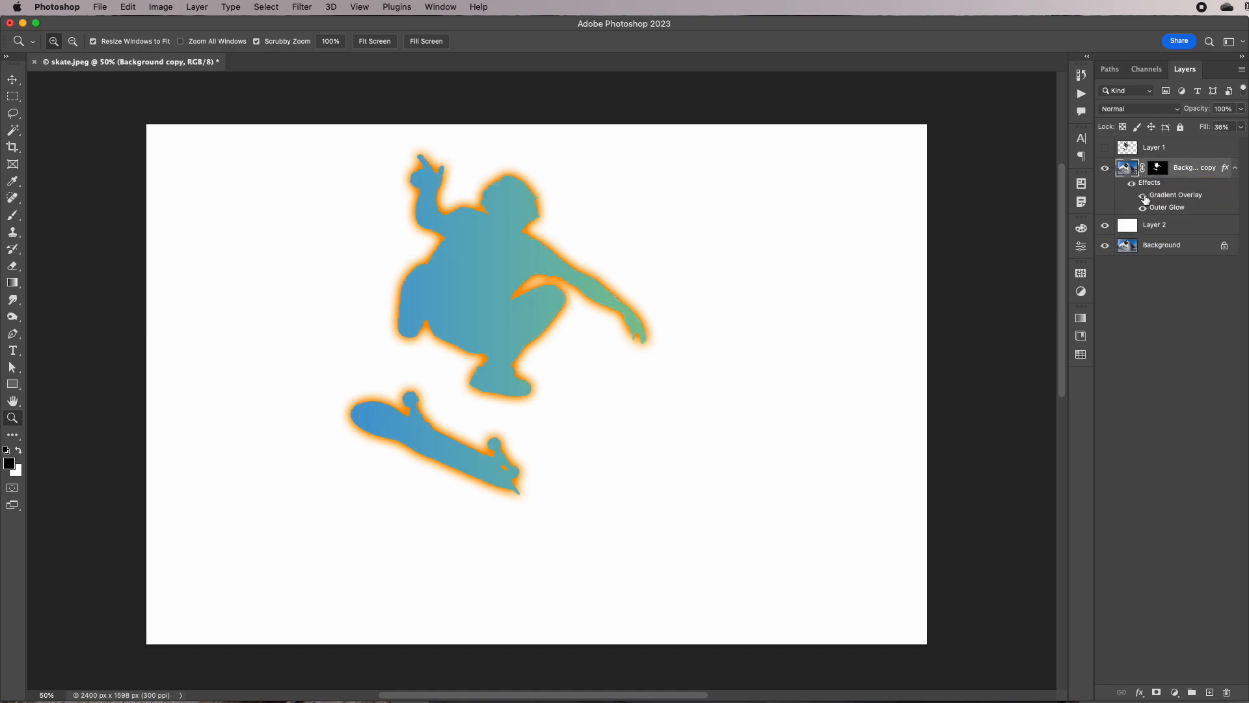
click(1144, 196)
click(1241, 127)
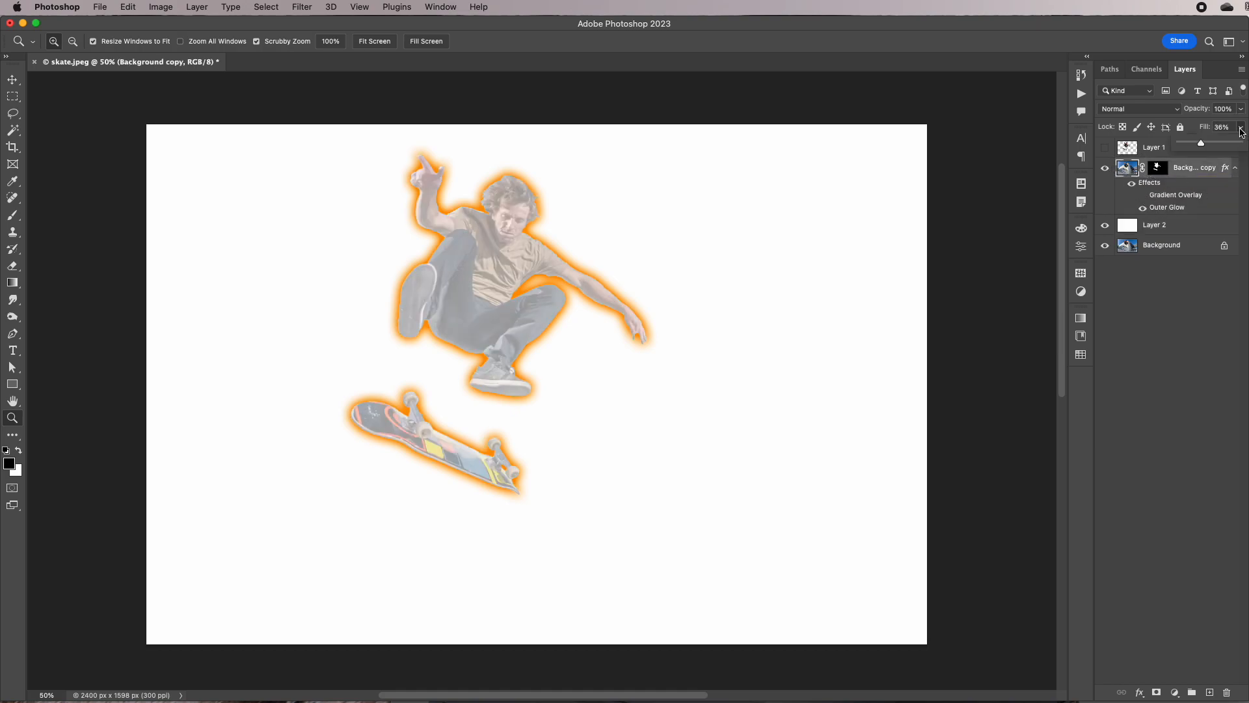
drag(1205, 145, 1178, 145)
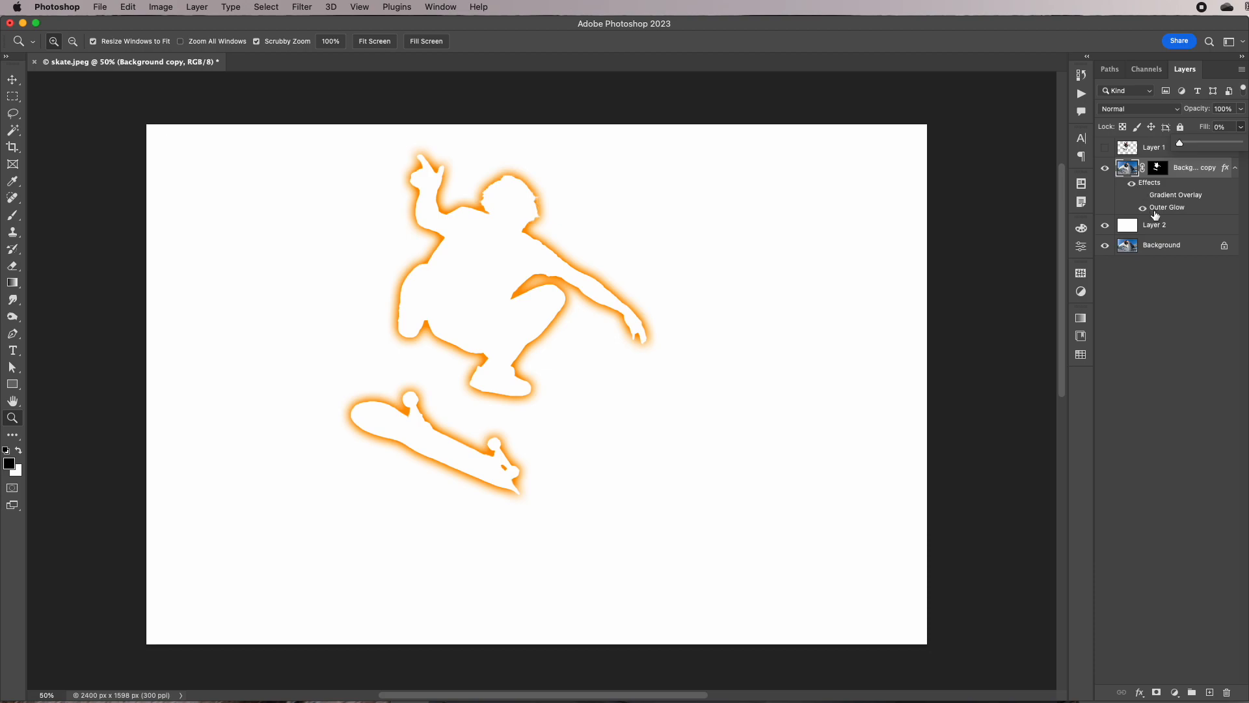
click(1142, 195)
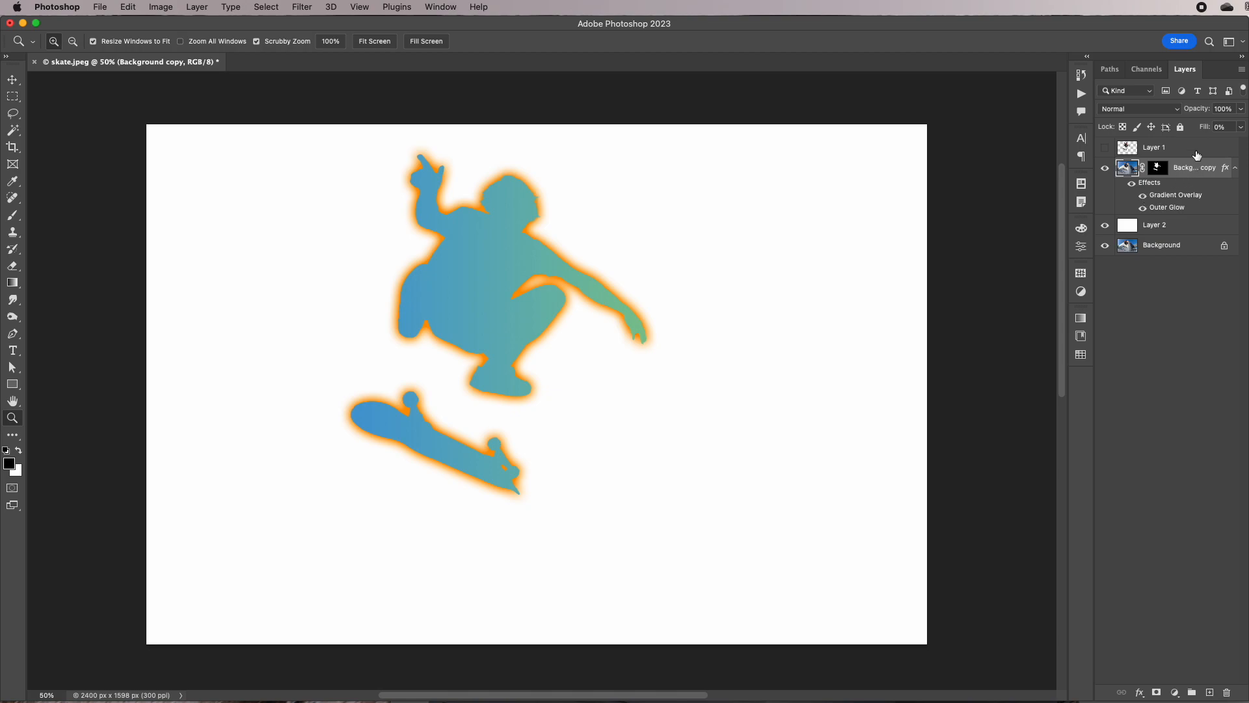
click(1240, 126)
mouse_move(1237, 129)
mouse_down()
mouse_move(1189, 126)
mouse_move(1240, 127)
mouse_up()
click(1185, 335)
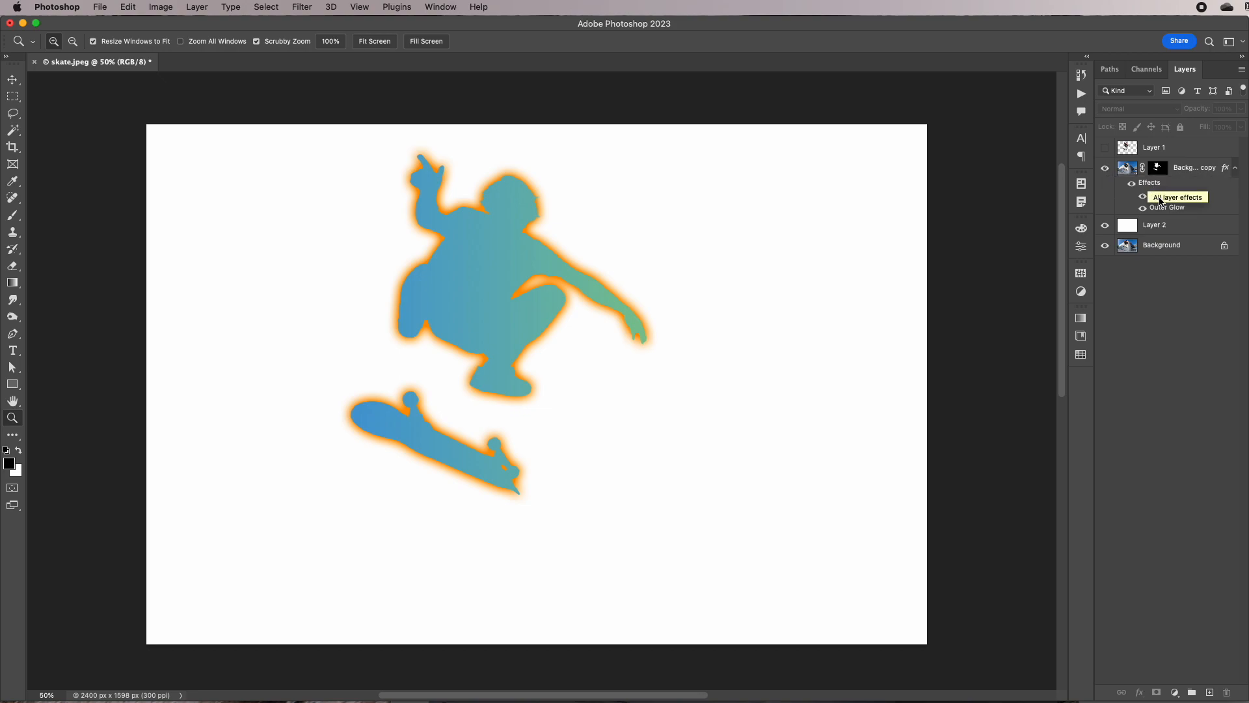
Draw a green rounded rectangle about 527 by 130 px in the empty white area below and beside the skateboarder
click(11, 385)
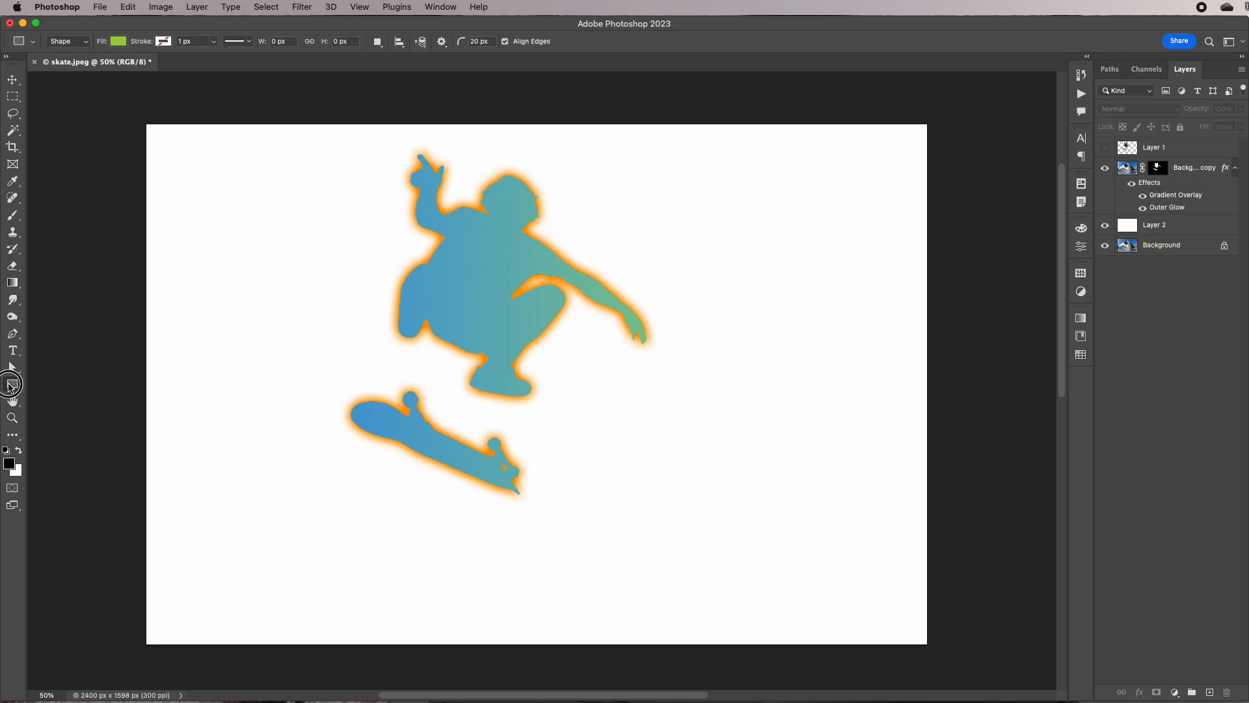
click(73, 384)
drag(626, 470, 798, 512)
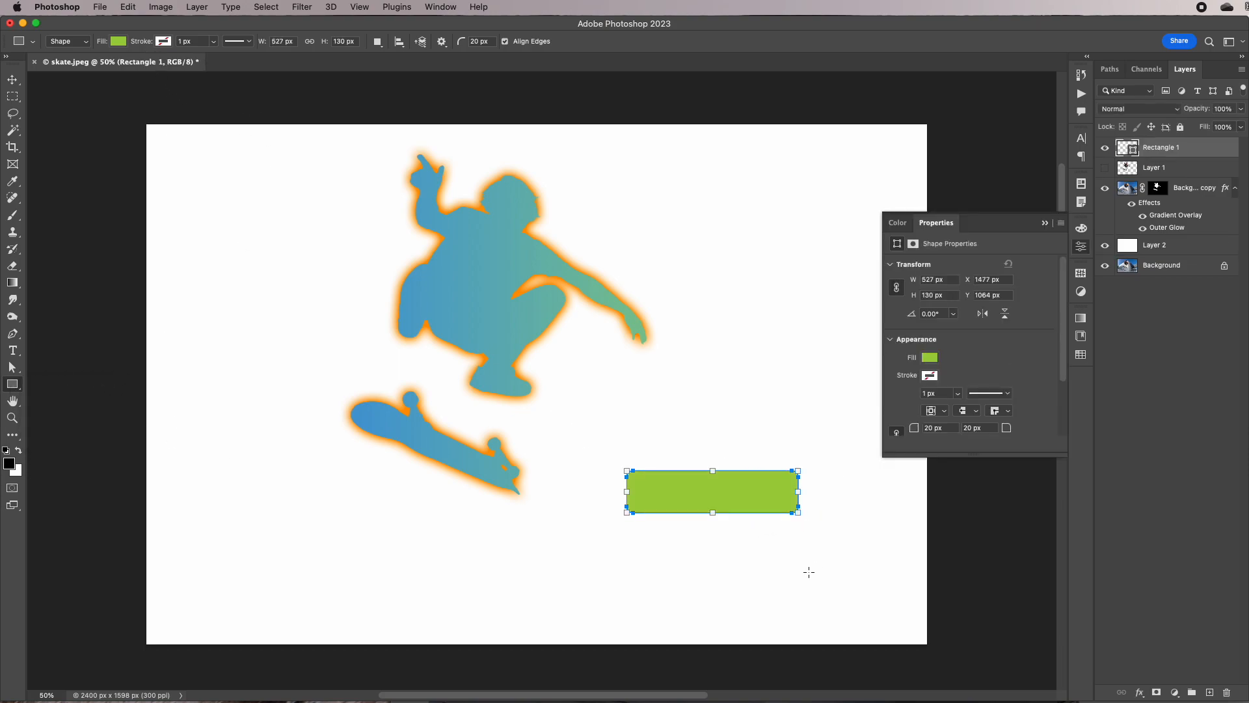
click(1160, 385)
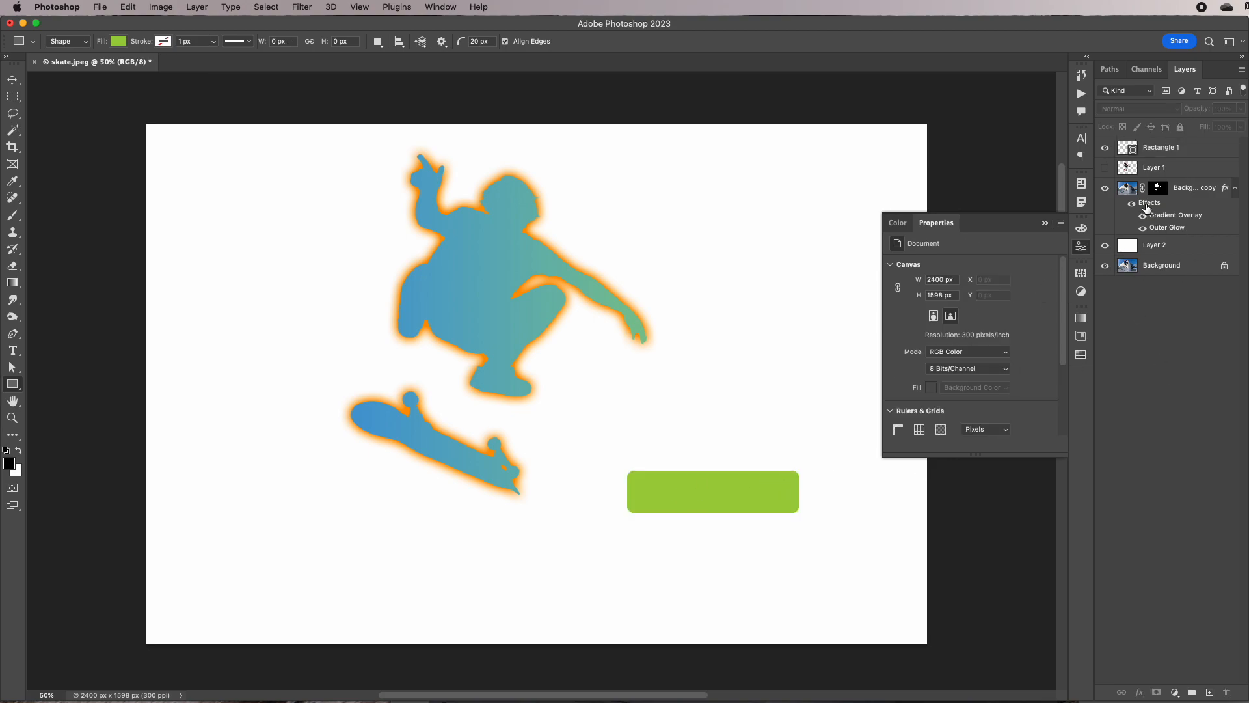
Copy the masked Background copy's Gradient Overlay and Outer Glow effects onto the Rectangle 1 shape layer
click(1147, 207)
click(1156, 154)
click(1148, 207)
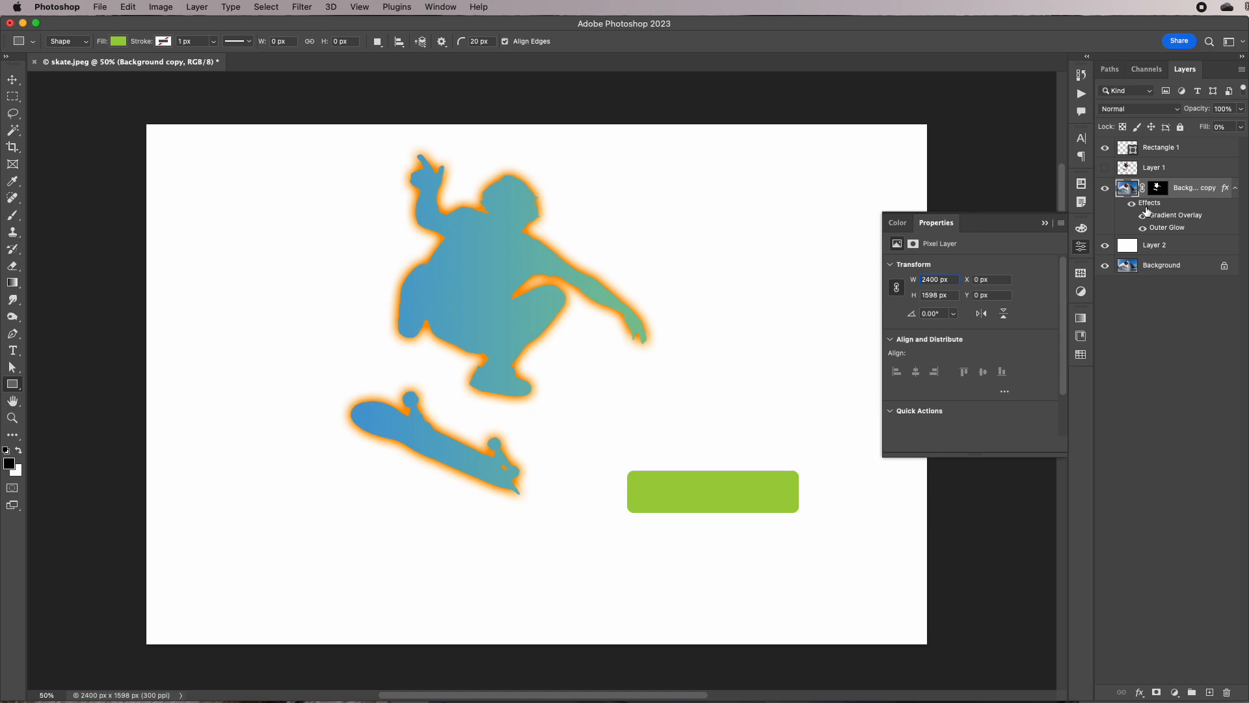
drag(1147, 207, 1153, 153)
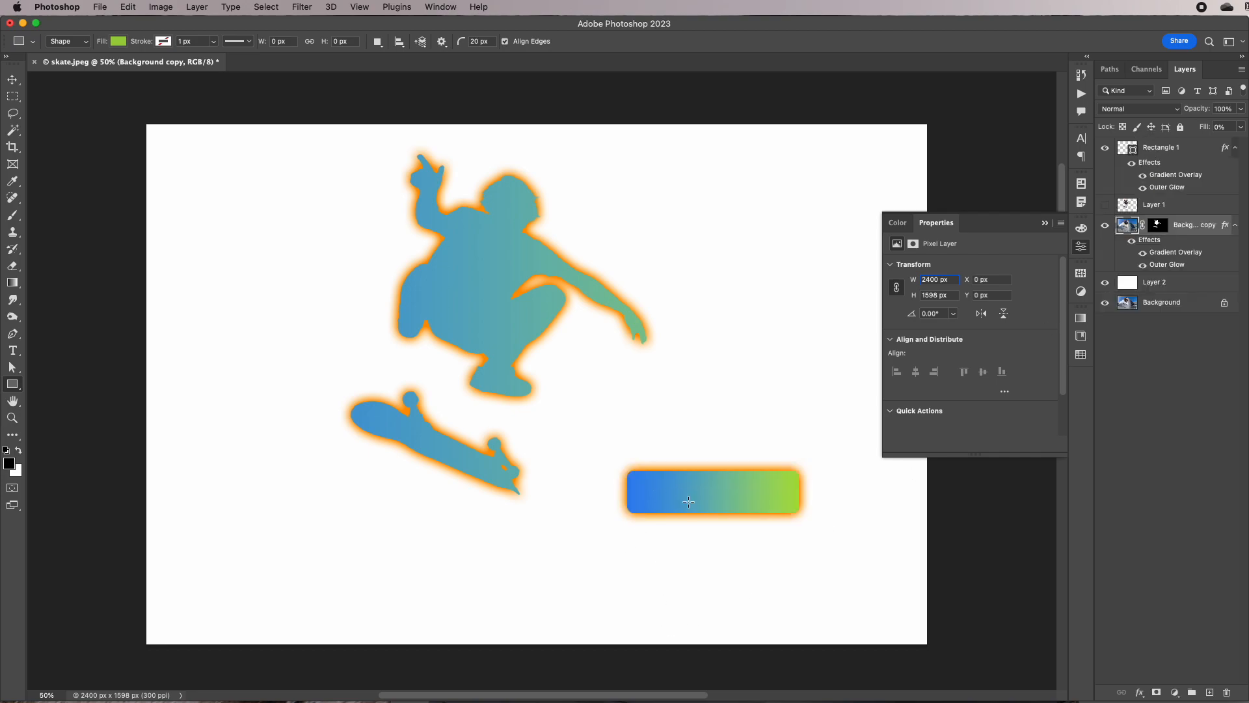
Undo the effects duplication onto Rectangle 1 and copy the masked Background copy's layer style
key(super+z)
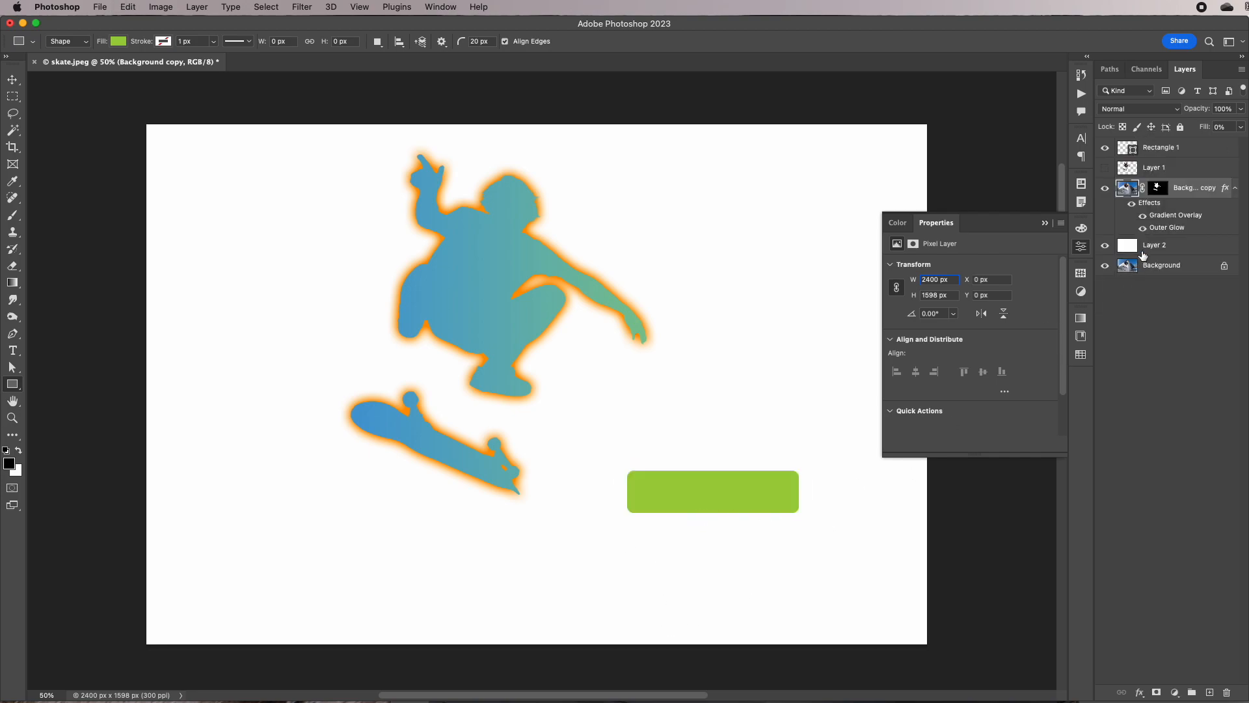
right_click(1150, 207)
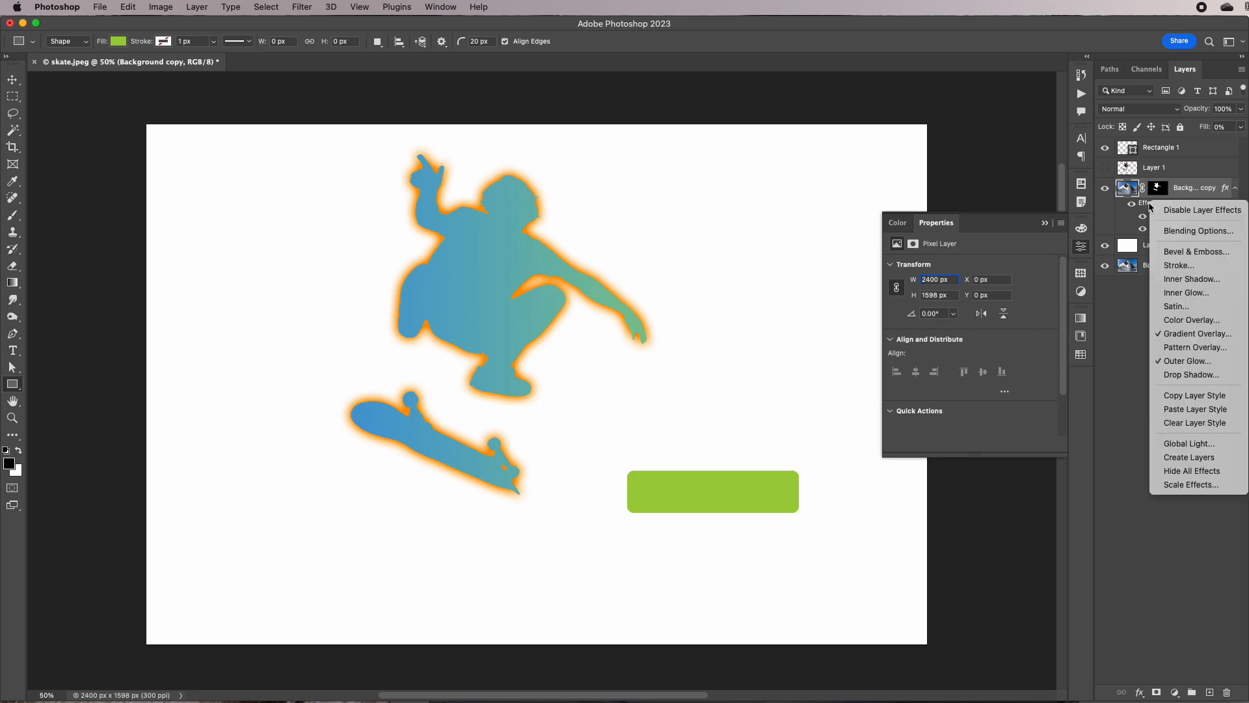
click(1194, 395)
Show Layer 1 in place of the masked Background copy, and paste the copied layer style onto Layer 1 and Rectangle 1 together
click(1105, 188)
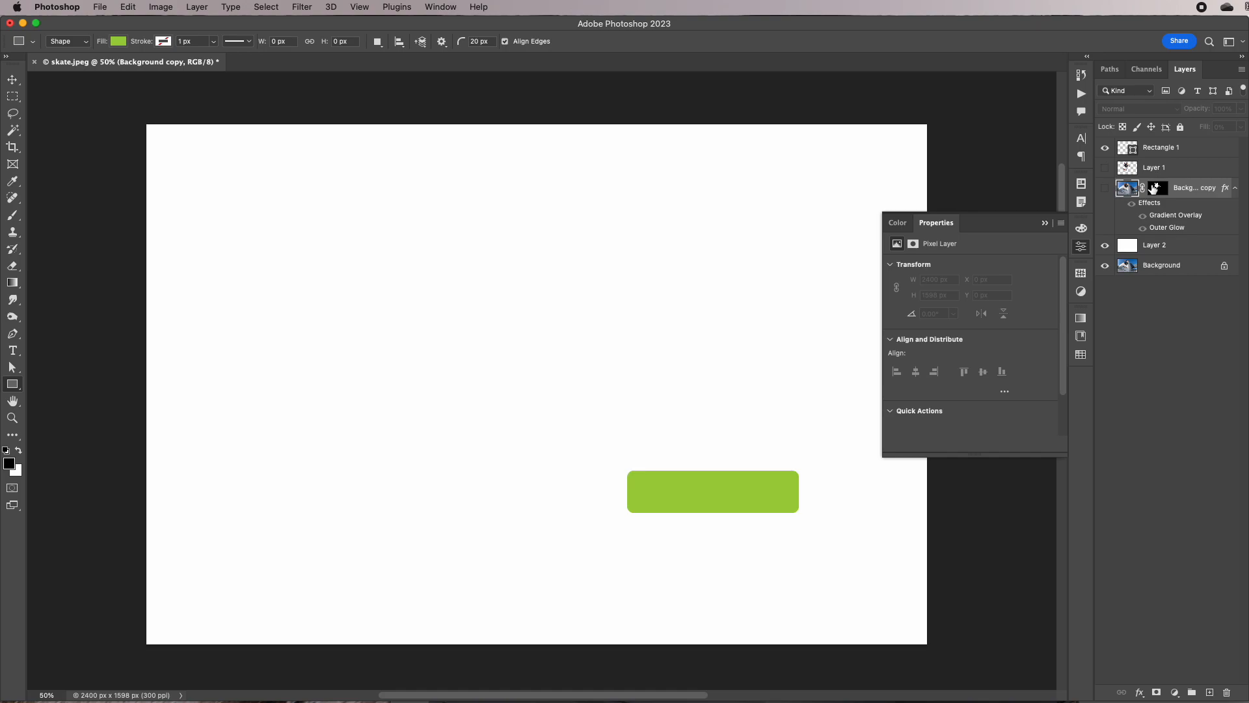
click(1105, 167)
click(1169, 168)
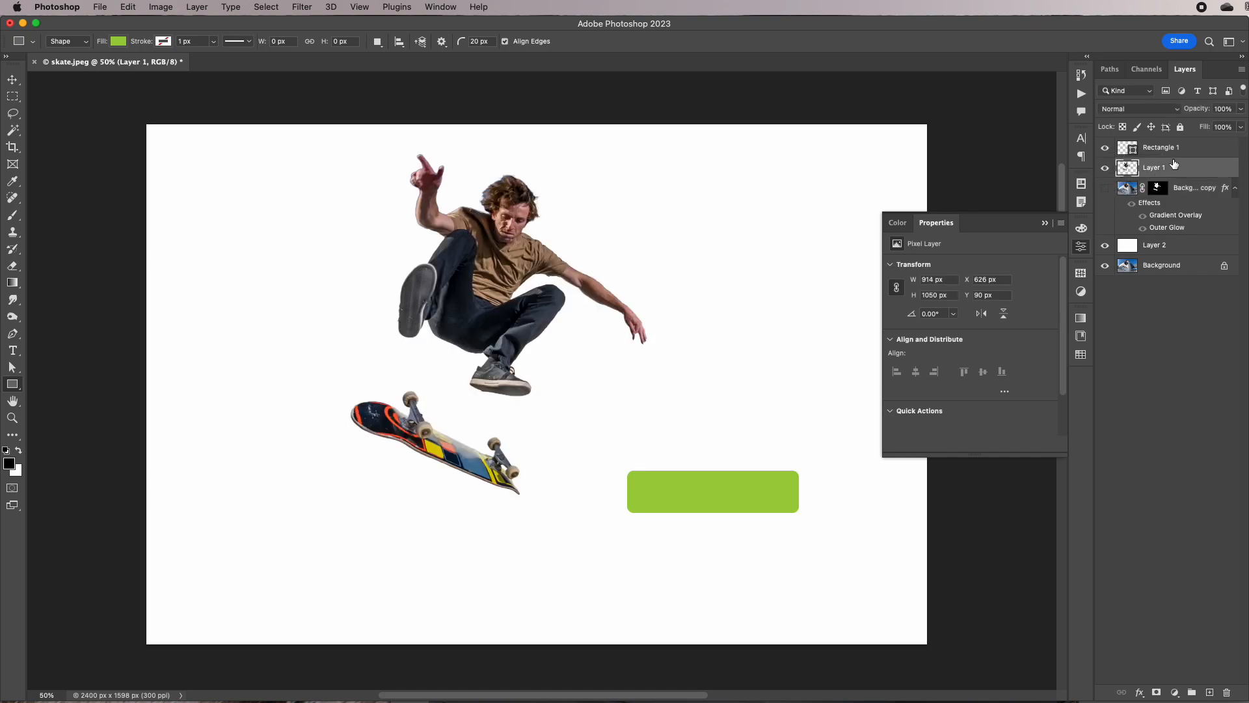
click(1171, 153)
right_click(1164, 151)
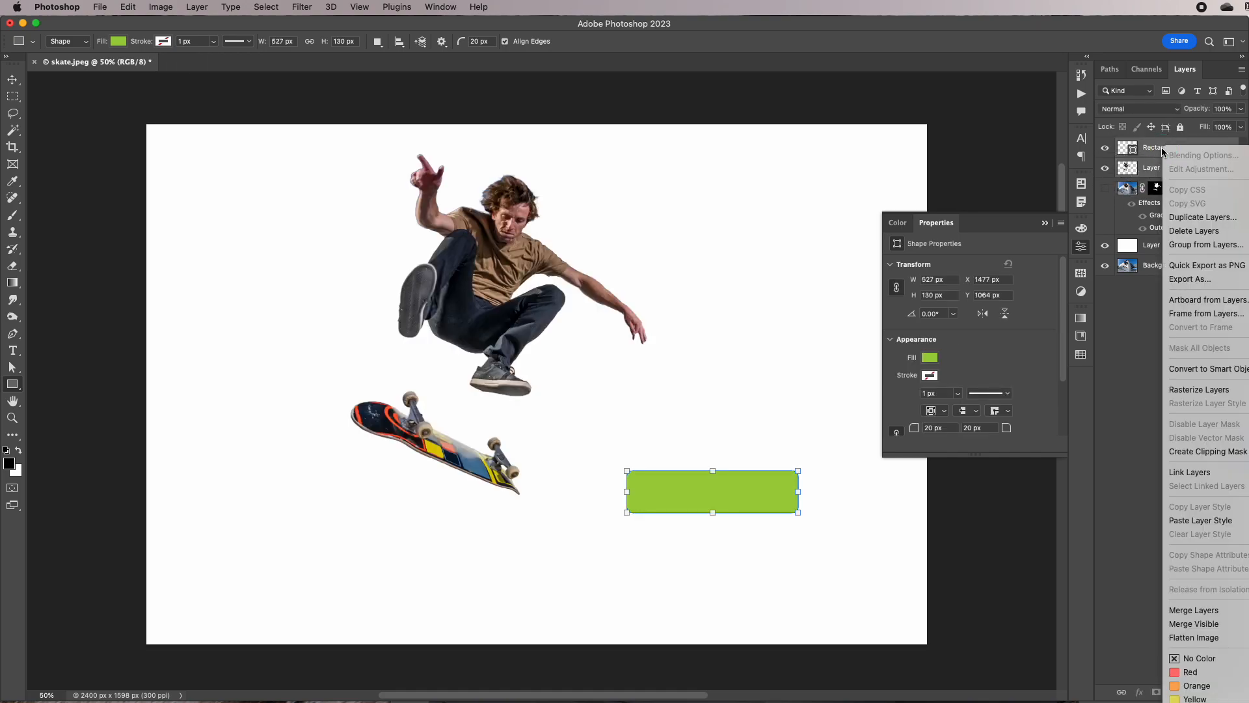
click(1201, 520)
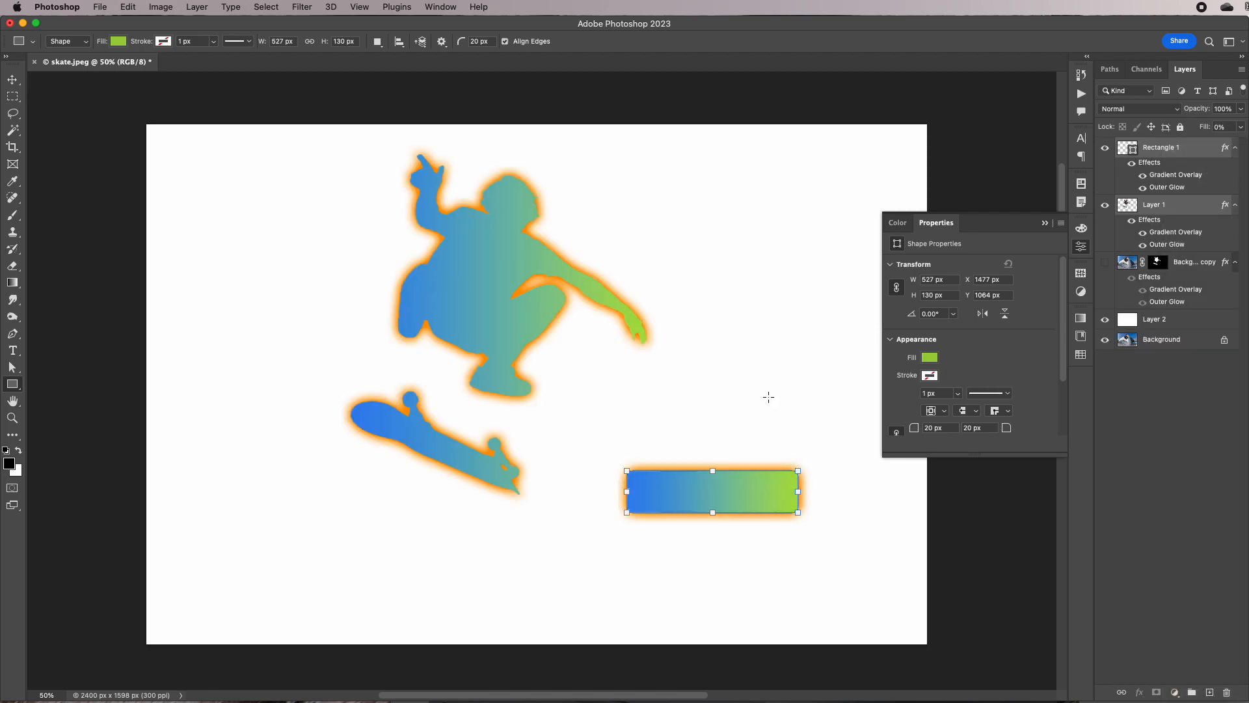